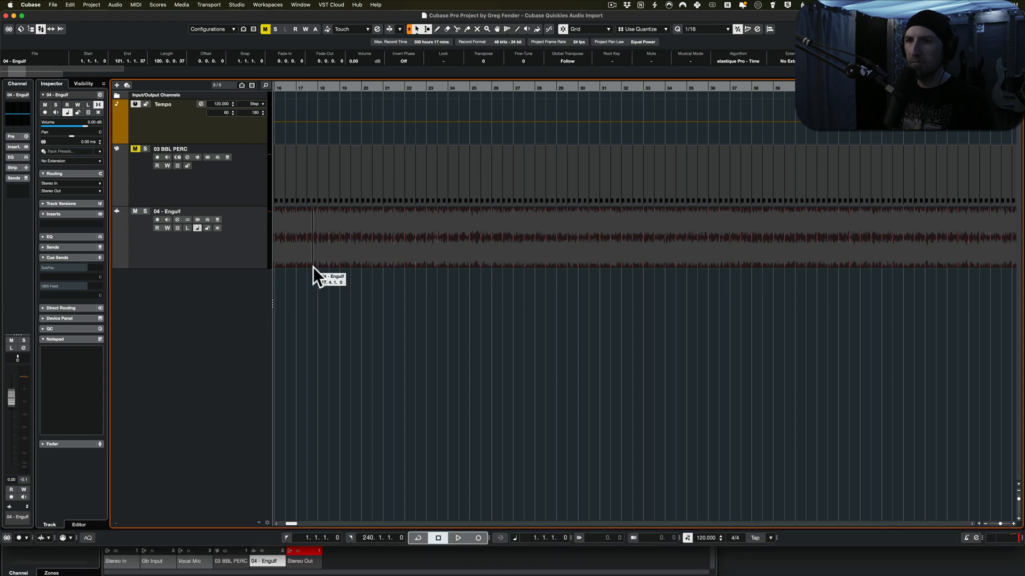
# - Show the timeline from bar 1 at a wider horizontal zoom and enlarge the height of all tracks
pyautogui.click(340, 290)
pyautogui.hscroll(-5, 341, 306)
pyautogui.scroll(-5, 341, 306)
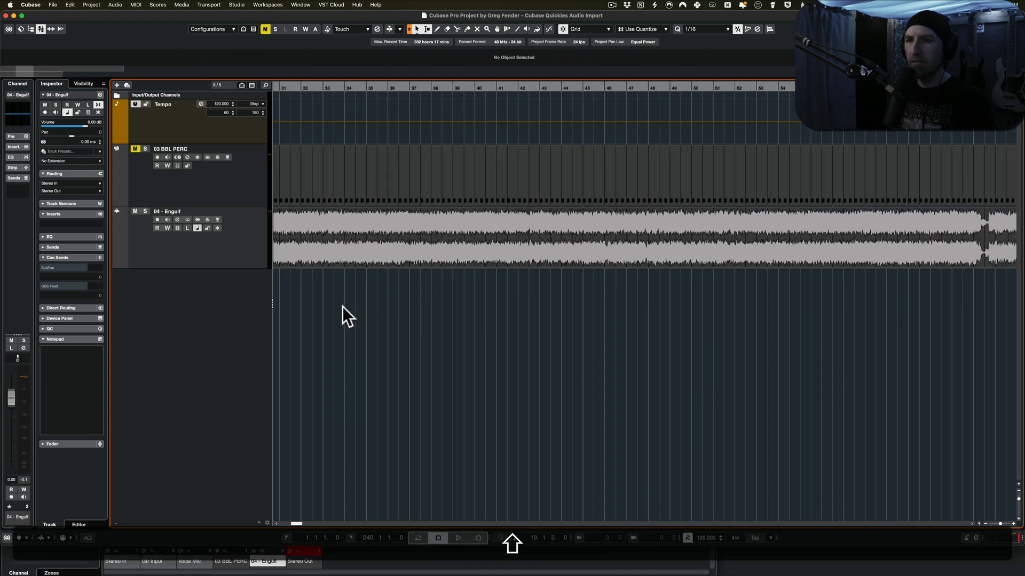
pyautogui.click(289, 520)
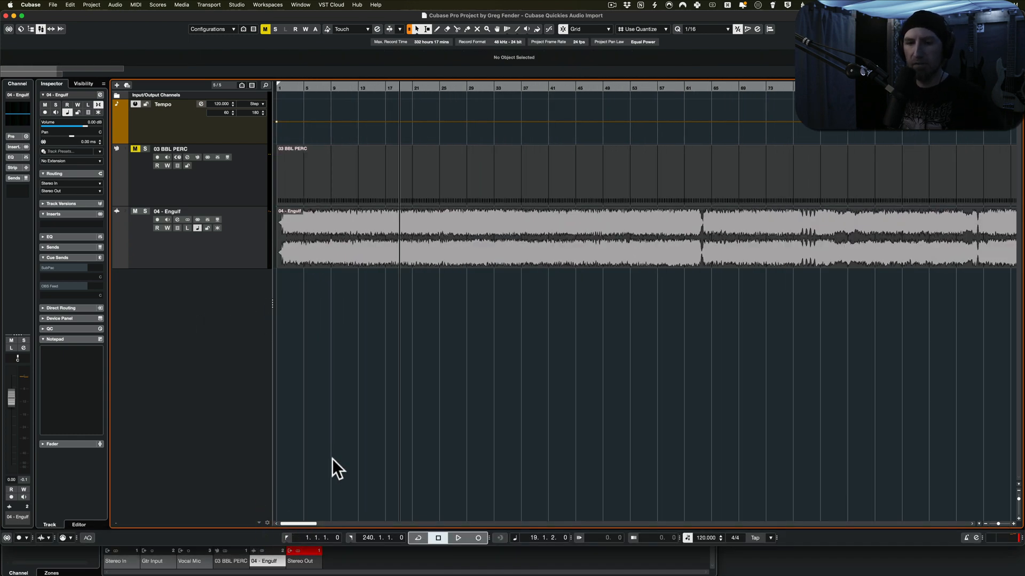
pyautogui.moveTo(288, 523)
pyautogui.mouseDown()
pyautogui.moveTo(383, 513)
pyautogui.moveTo(289, 512)
pyautogui.mouseUp()
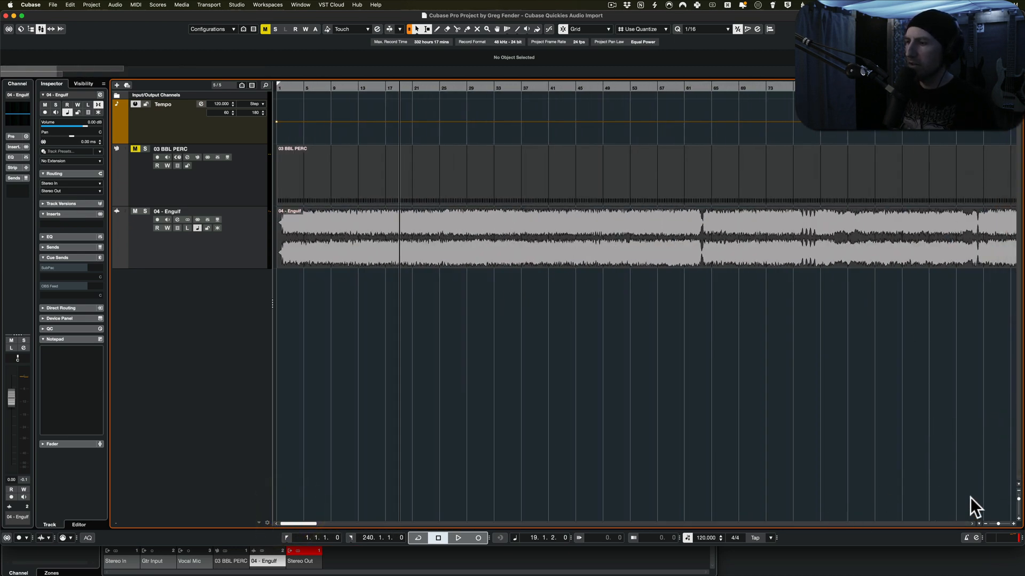
pyautogui.click(1018, 504)
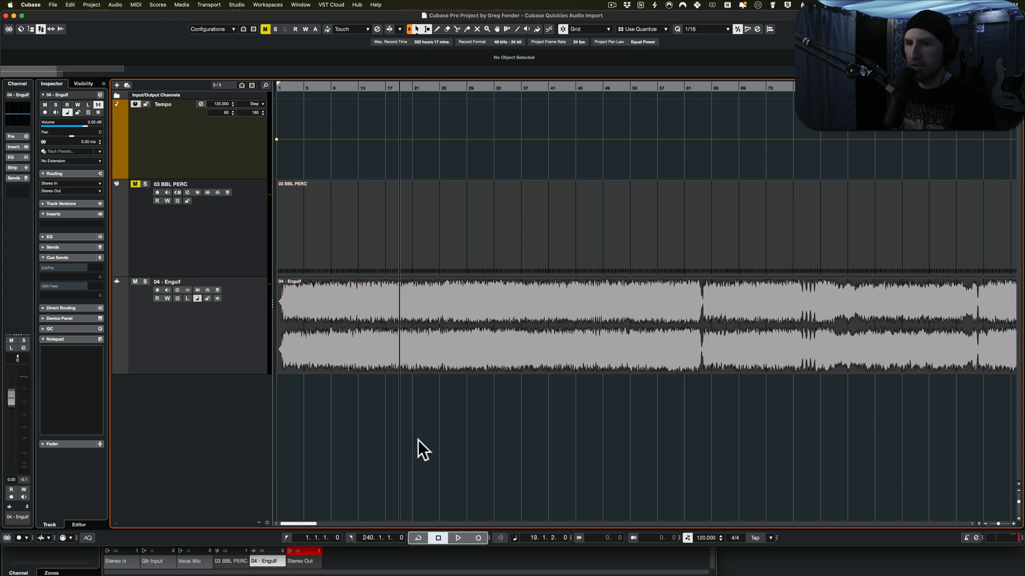
# - Examine the 04 - Engulf audio event along the timeline, from its end in overview to its waveform up close
pyautogui.hscroll(15, 343, 408)
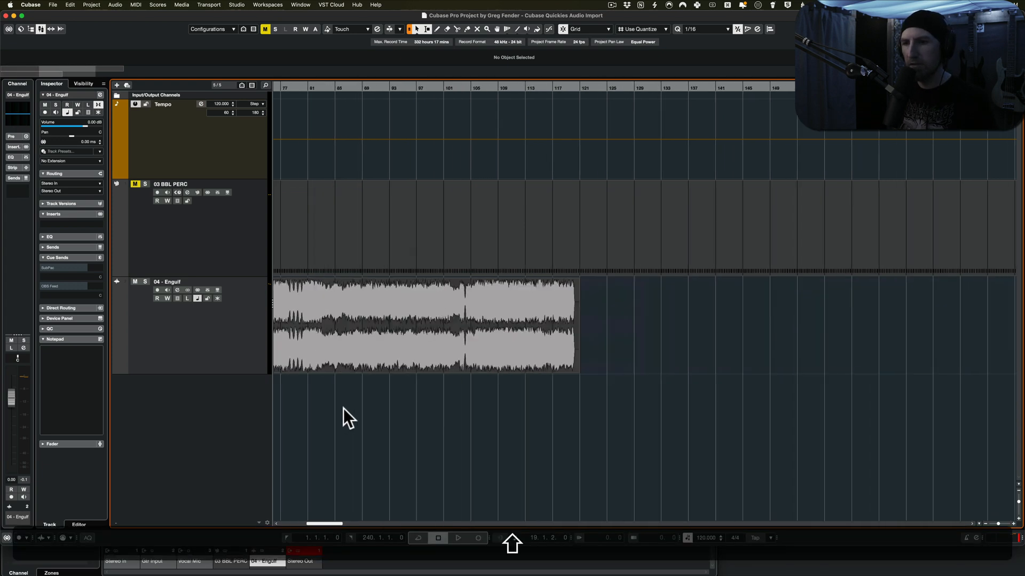
pyautogui.hscroll(6, 344, 408)
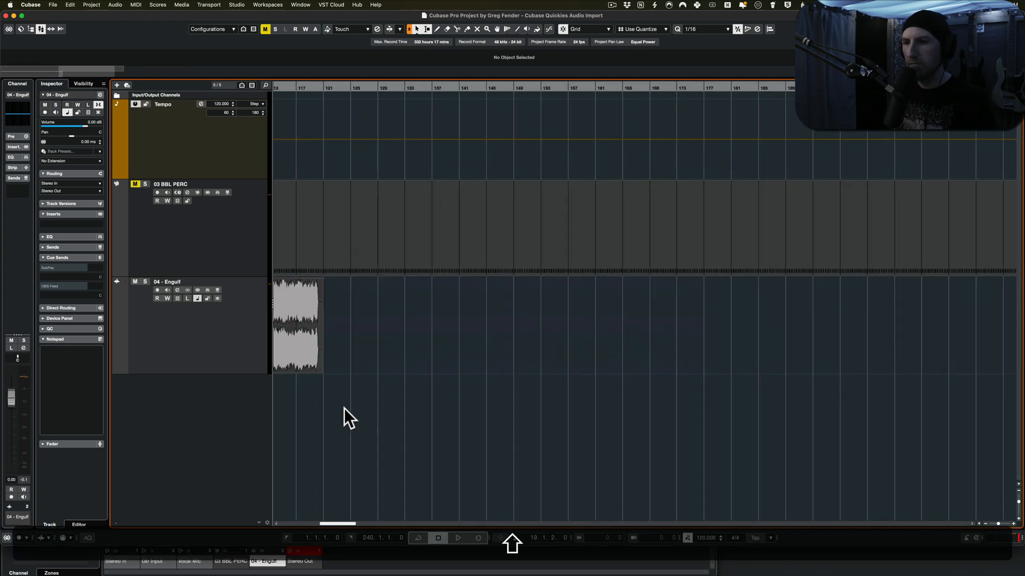
pyautogui.hscroll(-20, 344, 408)
pyautogui.scroll(-5, 343, 408)
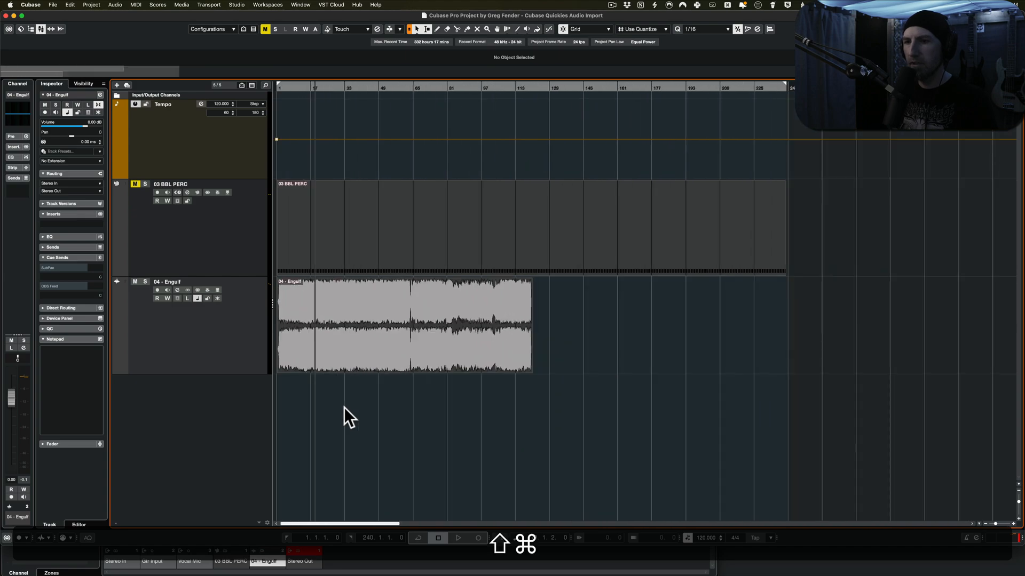
pyautogui.scroll(10, 343, 408)
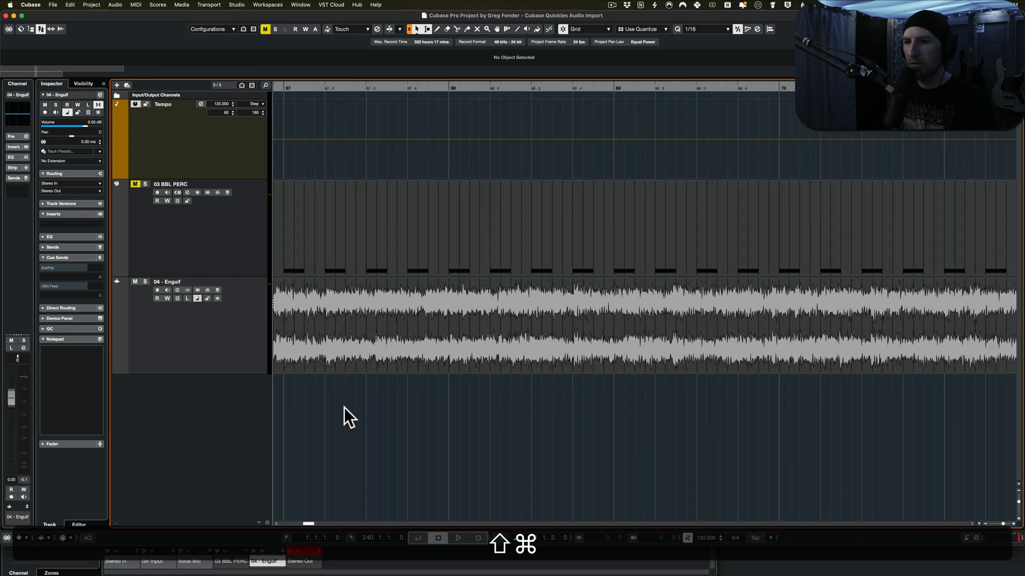
pyautogui.hscroll(-8, 344, 408)
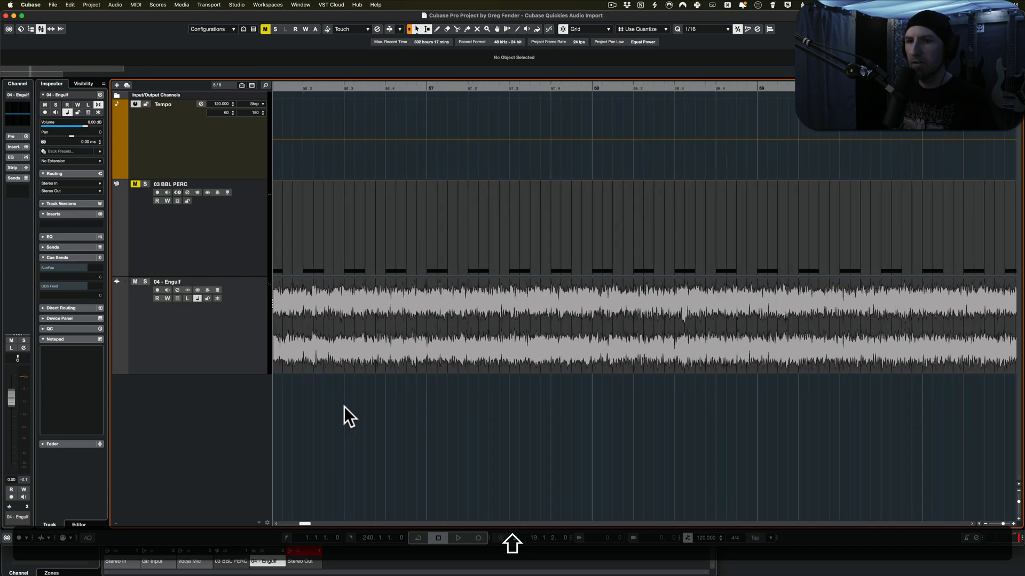
# - Add 14 stereo audio tracks routed to Stereo Out below the 04 - Engulf track
pyautogui.click(241, 355)
pyautogui.click(235, 396)
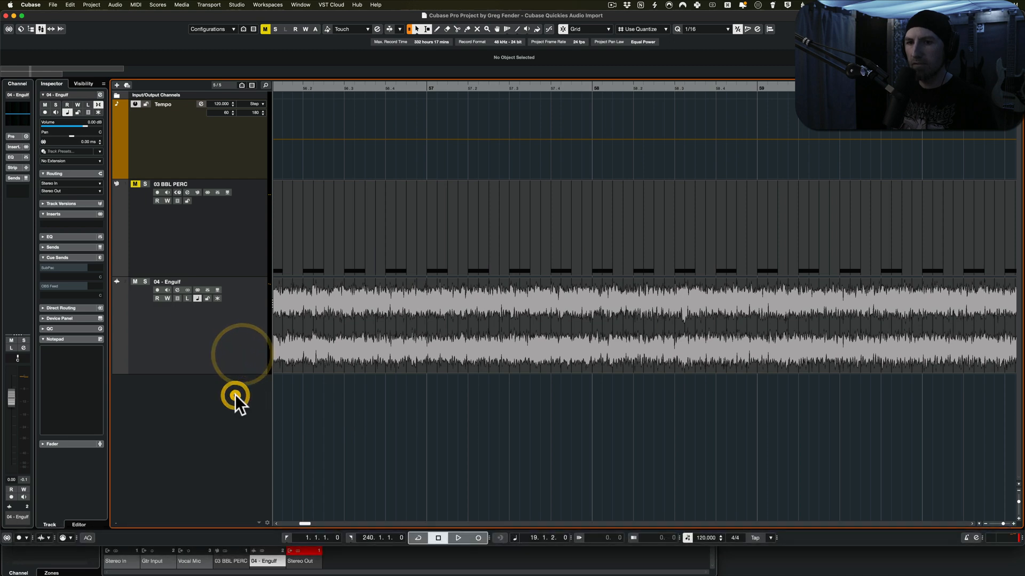
pyautogui.click(251, 401)
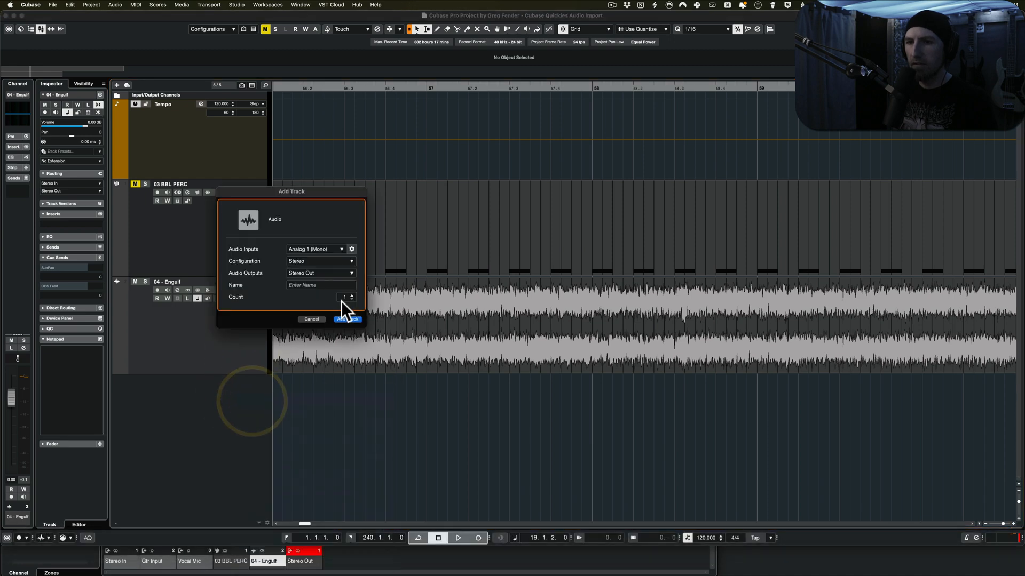
pyautogui.click(352, 294)
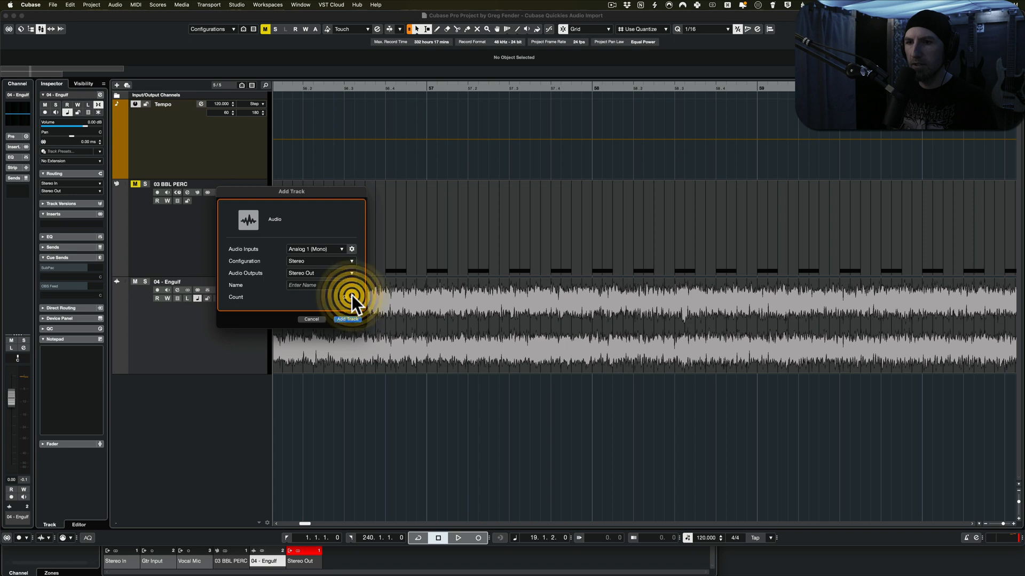
pyautogui.click(348, 319)
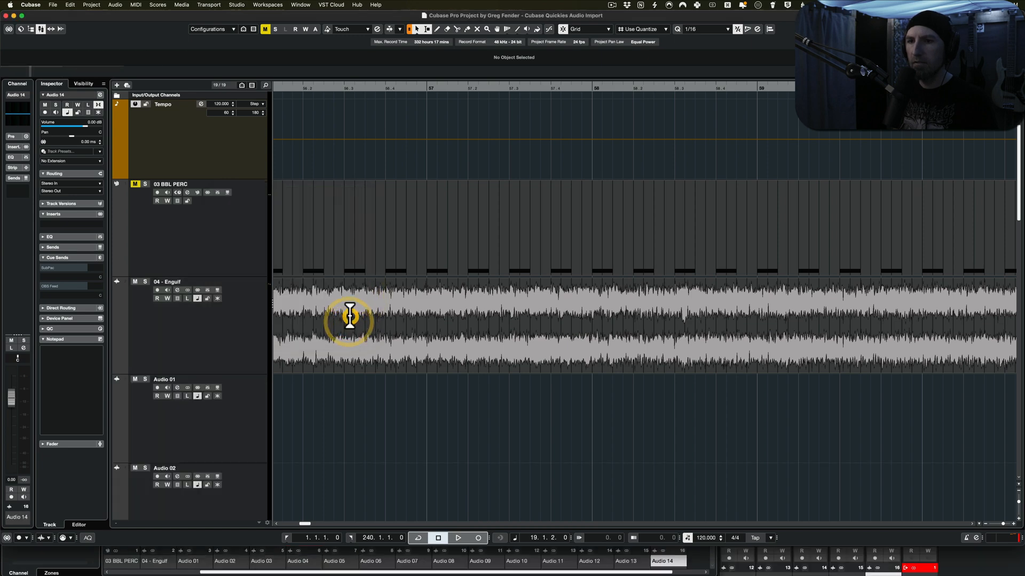
# - Look through the added audio tracks and the earlier bars of the 04 - Engulf event
pyautogui.scroll(-5, 193, 380)
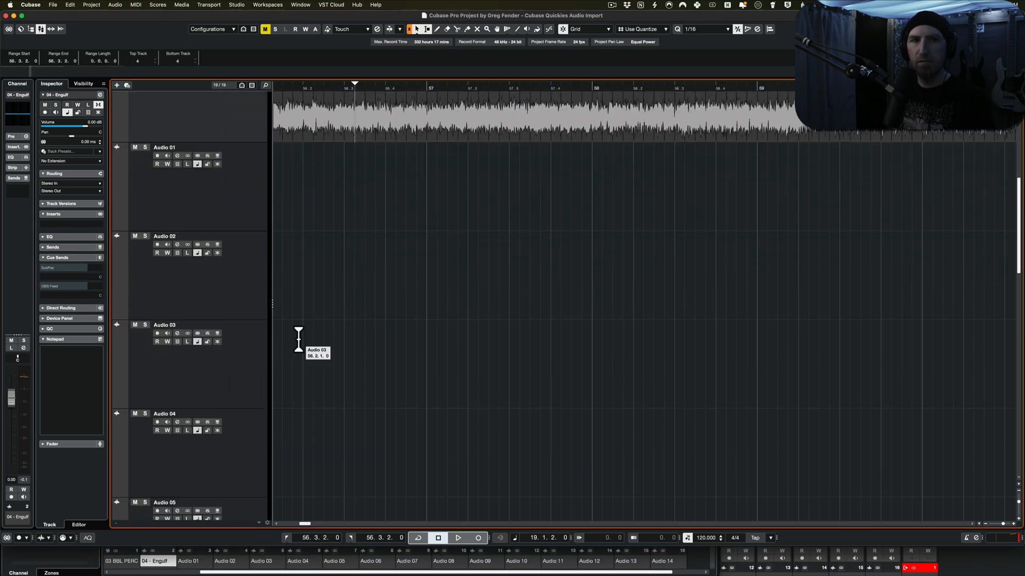
pyautogui.scroll(2, 298, 341)
pyautogui.scroll(-5, 299, 339)
pyautogui.scroll(5, 300, 339)
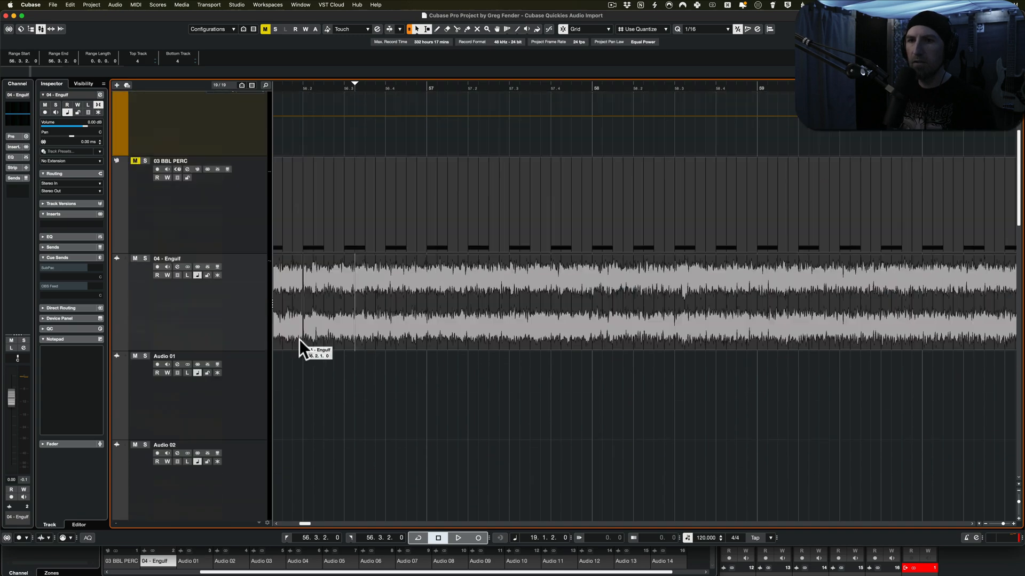
pyautogui.hscroll(-6, 299, 341)
pyautogui.hscroll(-5, 528, 354)
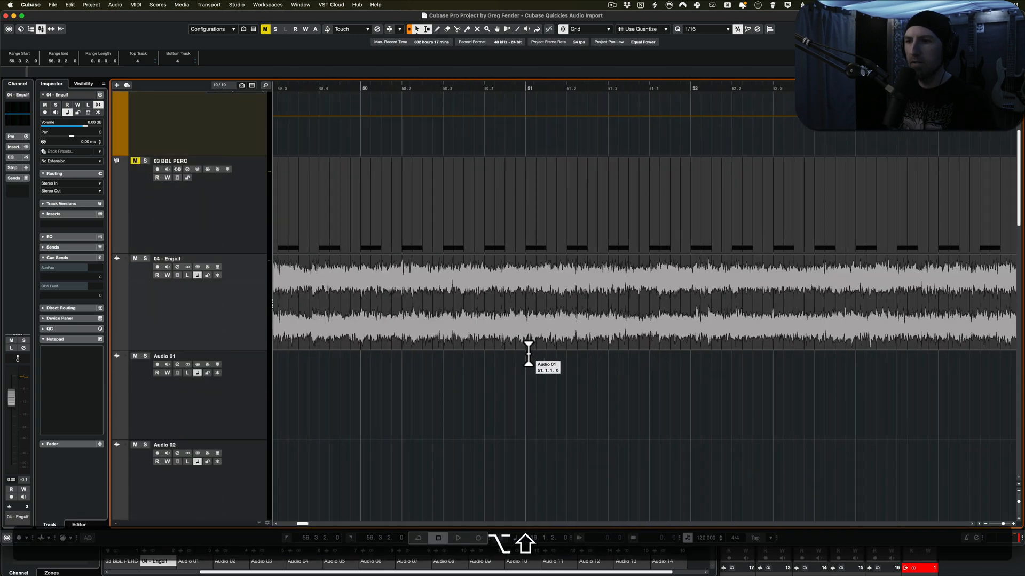
# - Examine the 04 - Engulf event at several horizontal zoom levels and the timeline beyond its end
pyautogui.scroll(-10, 382, 346)
pyautogui.scroll(8, 382, 346)
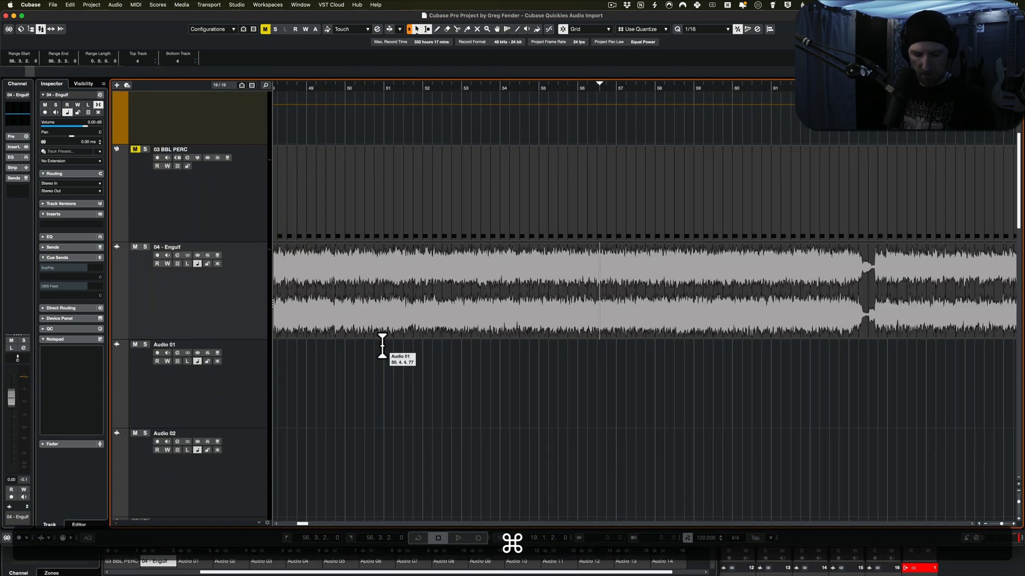
pyautogui.scroll(3, 382, 346)
pyautogui.scroll(-8, 382, 346)
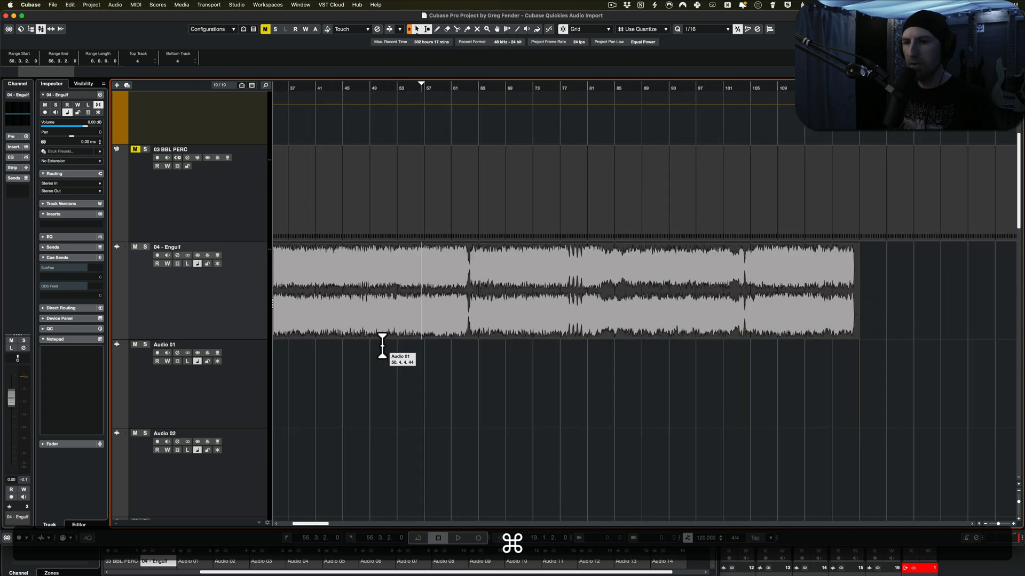
pyautogui.scroll(4, 382, 345)
pyautogui.scroll(-6, 383, 346)
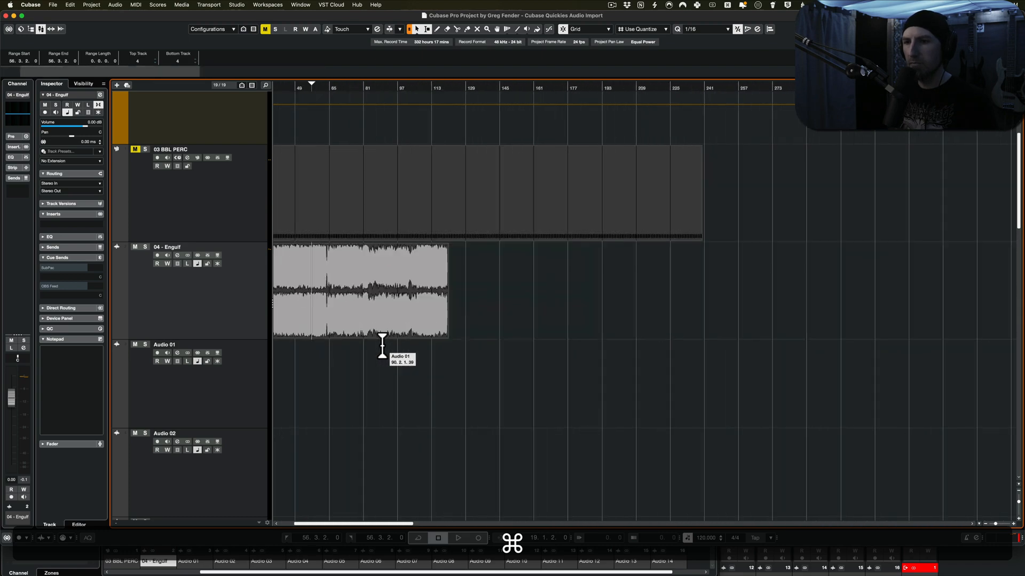
pyautogui.scroll(6, 382, 346)
pyautogui.scroll(3, 382, 346)
pyautogui.scroll(-7, 382, 346)
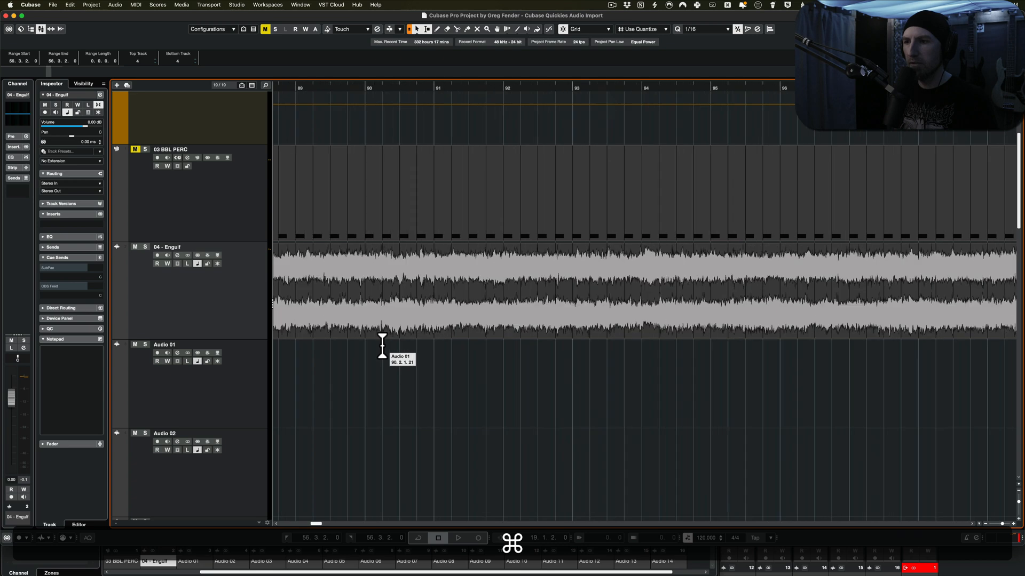
pyautogui.hscroll(3, 382, 345)
pyautogui.scroll(4, 382, 346)
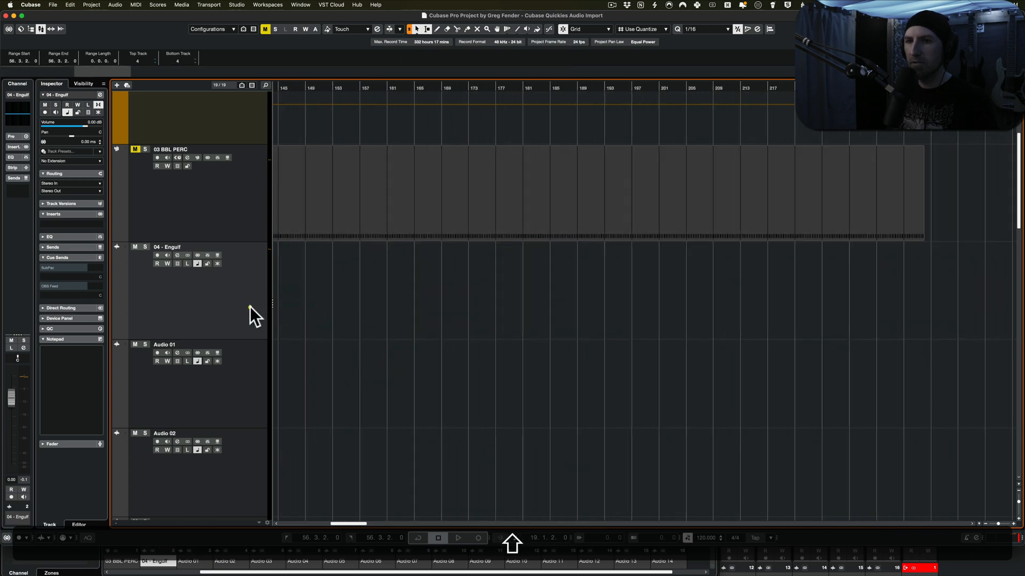
# - Select the 04 - Engulf track and zoom in vertically to make all tracks taller
pyautogui.keyDown('shift'); pyautogui.click(250, 306); pyautogui.keyUp('shift')
pyautogui.scroll(2, 354, 312)
pyautogui.keyDown('shift'); pyautogui.keyDown('super'); pyautogui.click(244, 286); pyautogui.keyUp('super'); pyautogui.keyUp('shift')
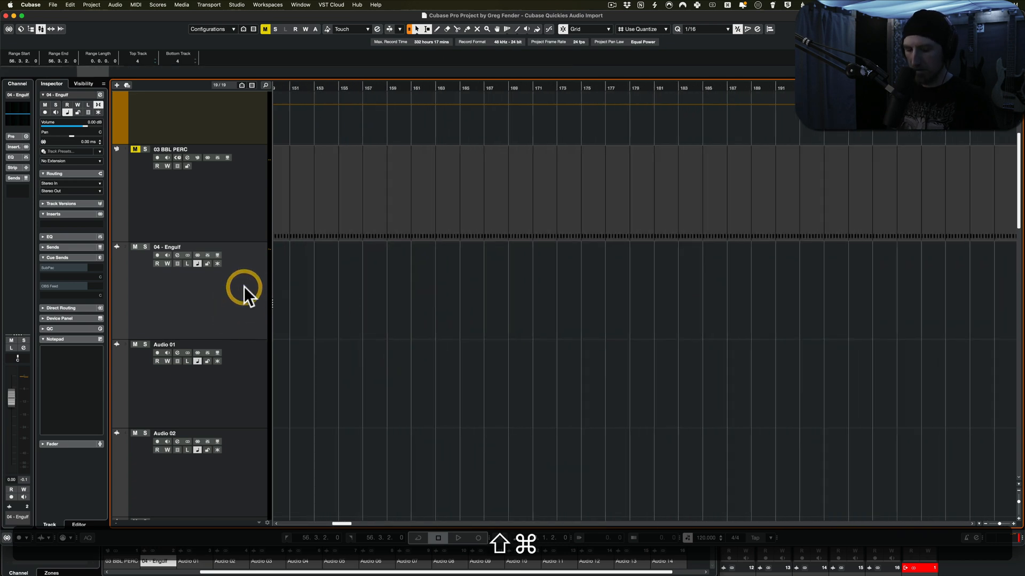
pyautogui.hotkey('shift', 'h')
pyautogui.hotkey('shift', 'h')
pyautogui.hotkey('shift', 'h')
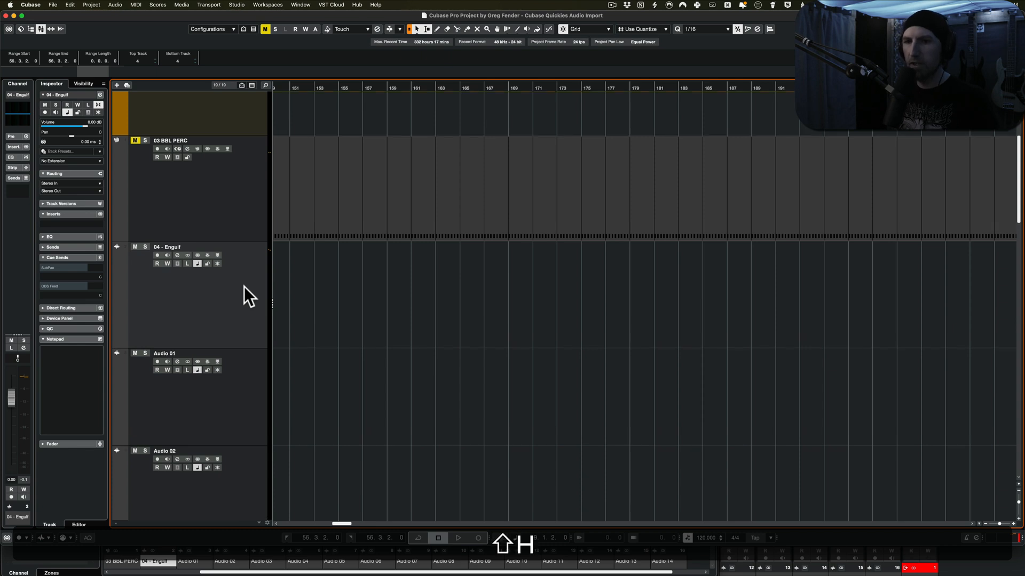
# - Zoom out vertically until the track list shows Tempo down through Audio 12 at reduced height
pyautogui.hotkey('shift', 'g')
pyautogui.hotkey('shift', 'g')
pyautogui.hotkey('shift', 'g')
pyautogui.hotkey('shift', 'g')
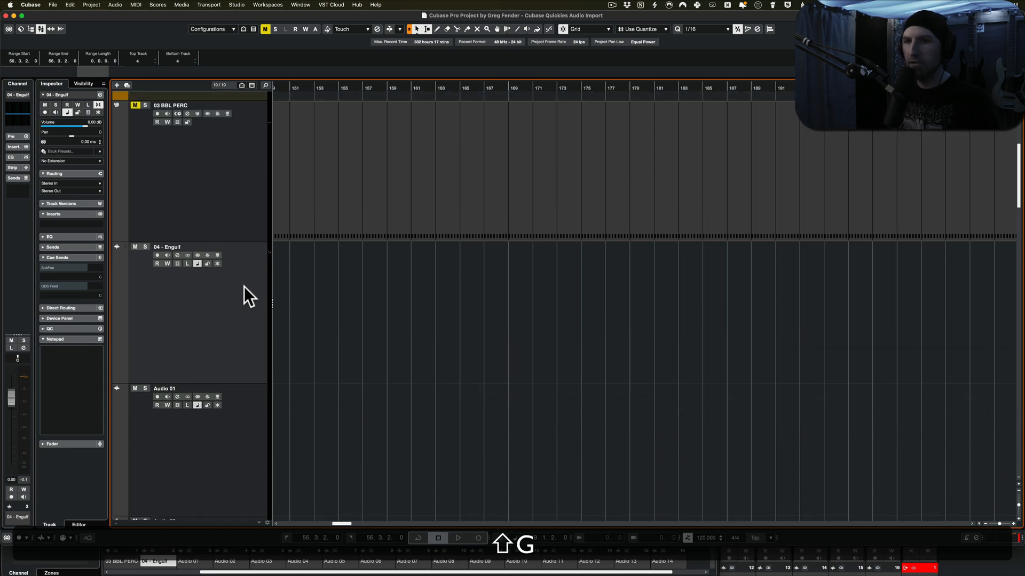
pyautogui.hotkey('shift', 'g')
pyautogui.hotkey('shift', 'g')
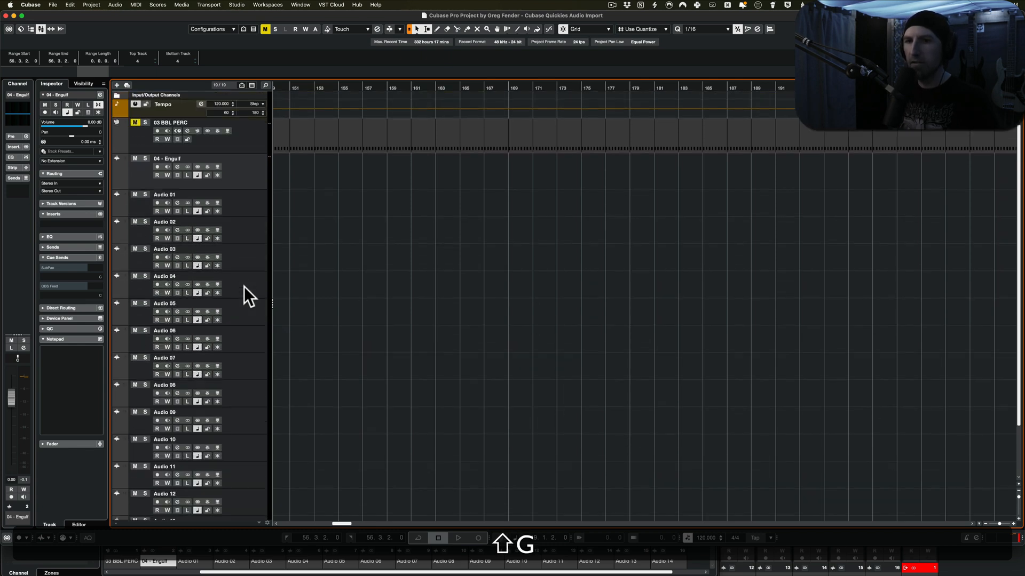
# - Enlarge only the Audio 01 track with the other tracks minimized, and collapse it to the same minimum height
pyautogui.click(254, 179)
pyautogui.click(260, 200)
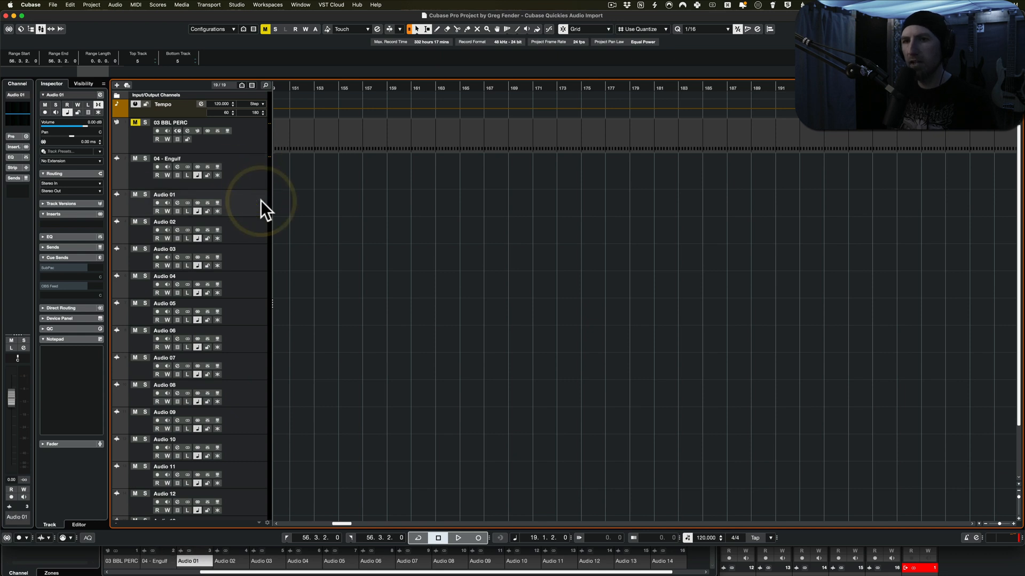
pyautogui.click(258, 192)
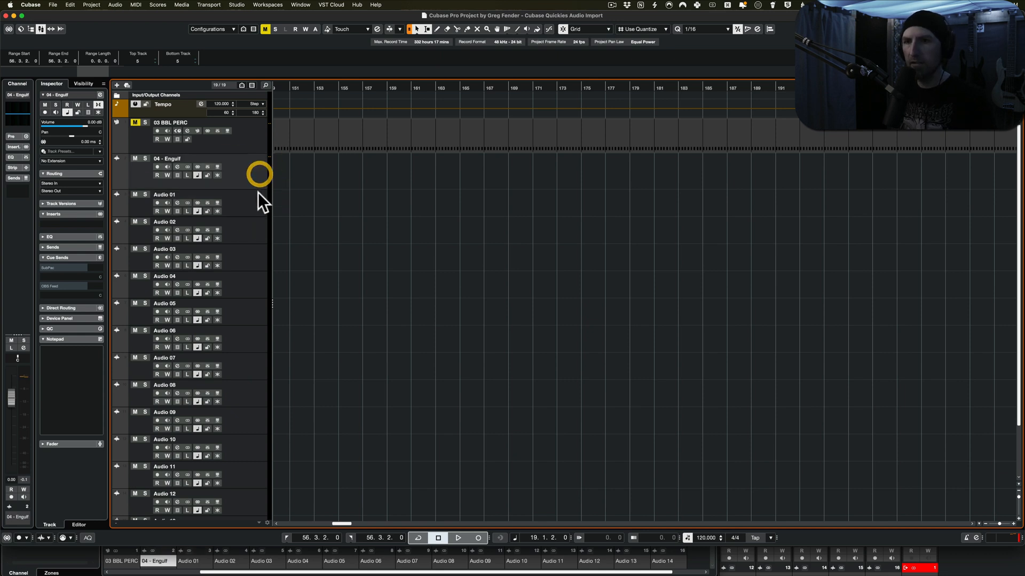
pyautogui.press('z')
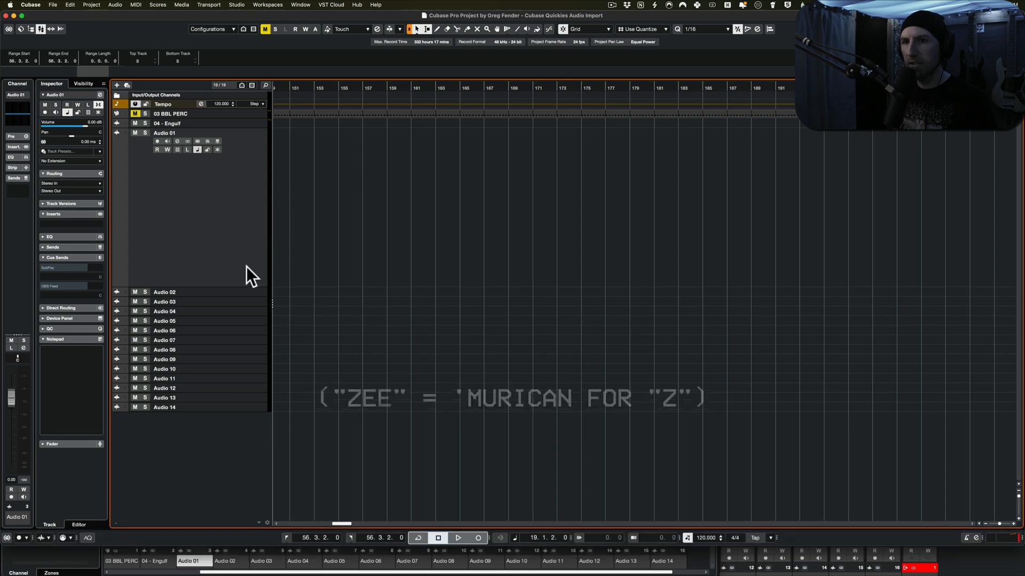
pyautogui.press('z')
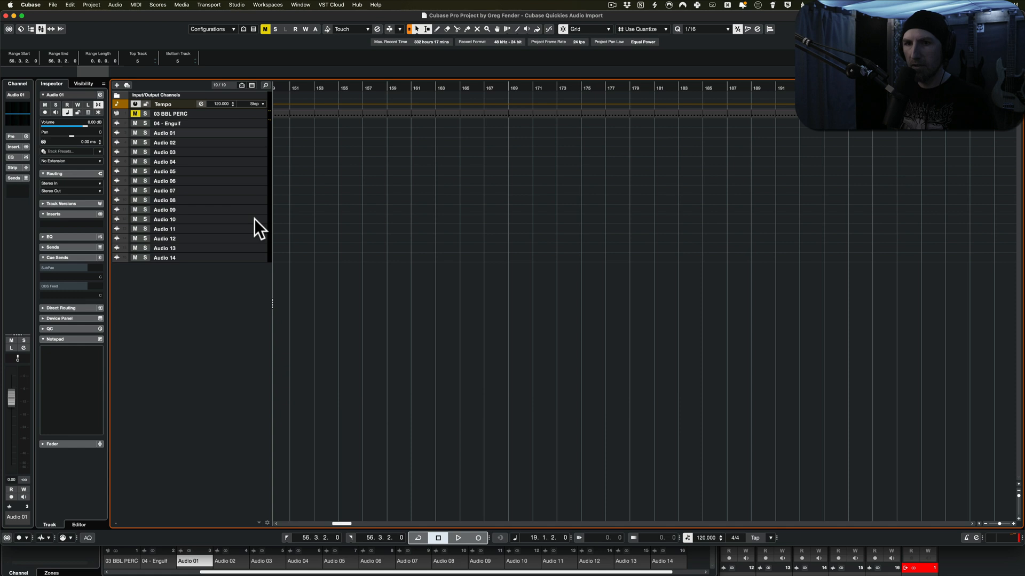
# - Select the Audio 10 track and zoom in vertically until only about four tracks fill the track list
pyautogui.click(254, 219)
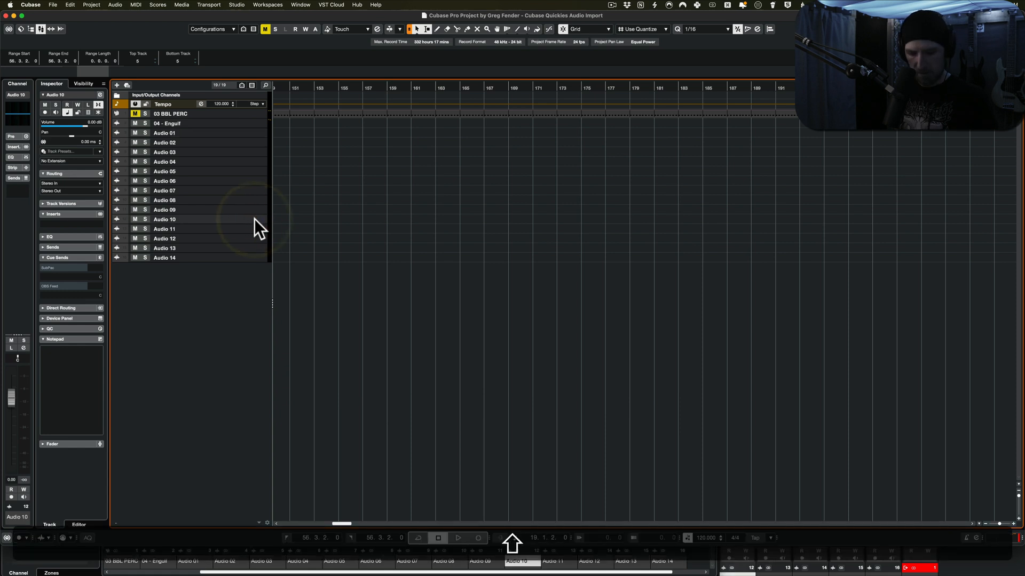
pyautogui.hotkey('shift', 'h')
pyautogui.hotkey('shift', 'h')
pyautogui.hotkey('shift', 'h')
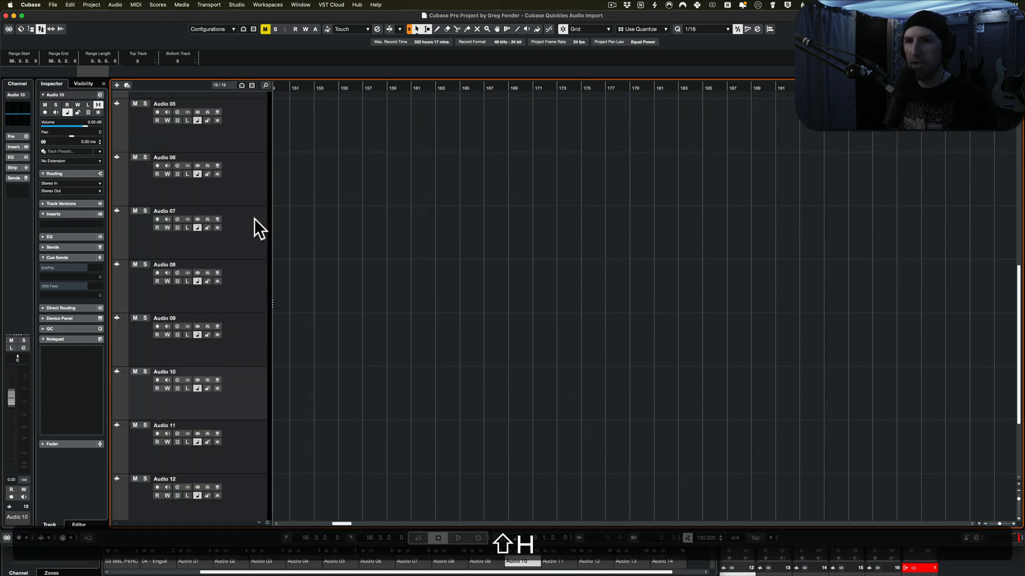
pyautogui.hotkey('shift', 'h')
pyautogui.hotkey('shift', 'h')
pyautogui.hotkey('shift', 'h')
pyautogui.hotkey('shift', 'h')
pyautogui.hotkey('shift', 'h')
pyautogui.hotkey('shift', 'h')
pyautogui.hotkey('shift', 'h')
pyautogui.press('shift+super+h')
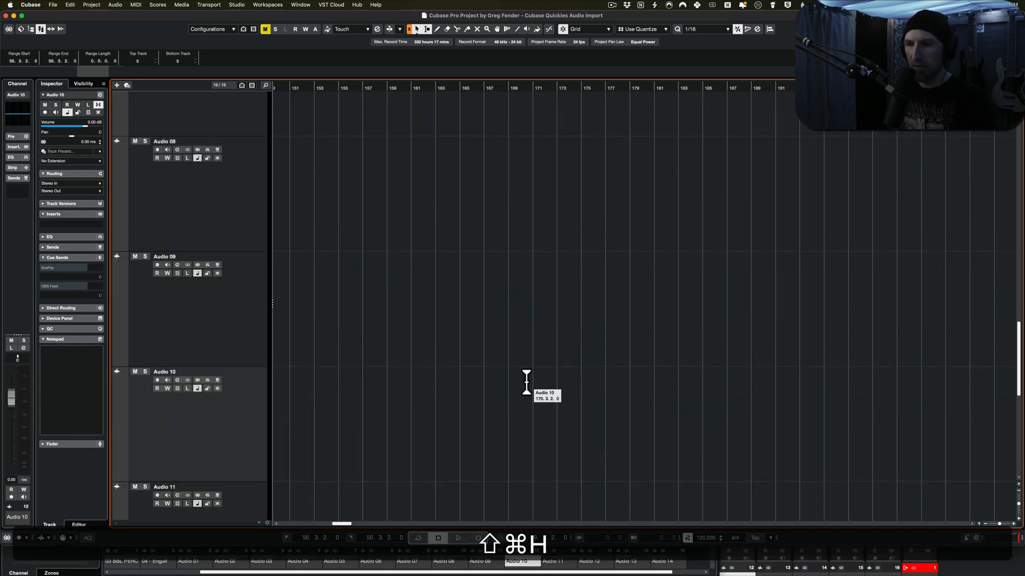
# - Minimize the height of all tracks, bring the whole 04 - Engulf event back into view and select its track
pyautogui.press('z')
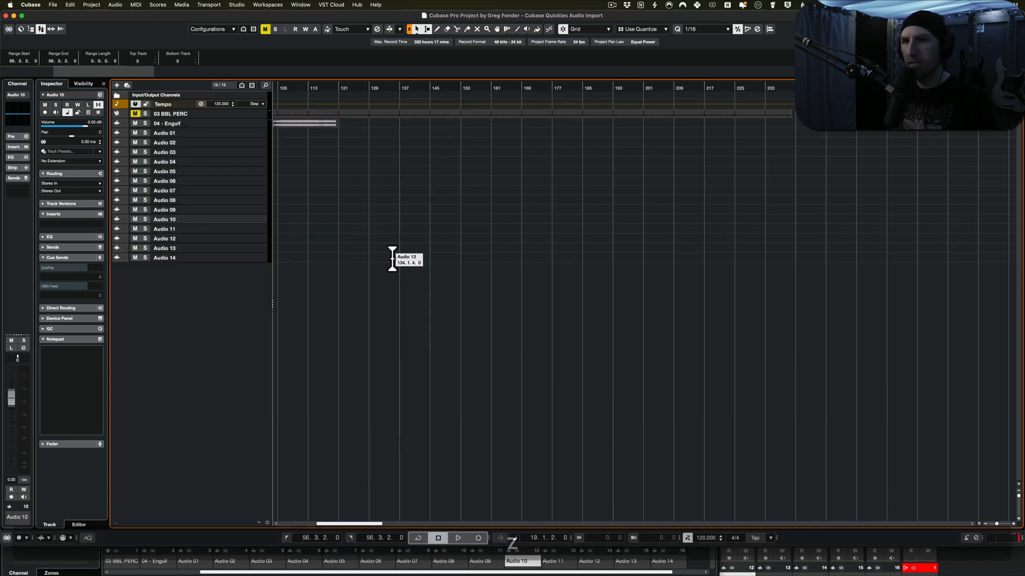
pyautogui.scroll(-5, 439, 259)
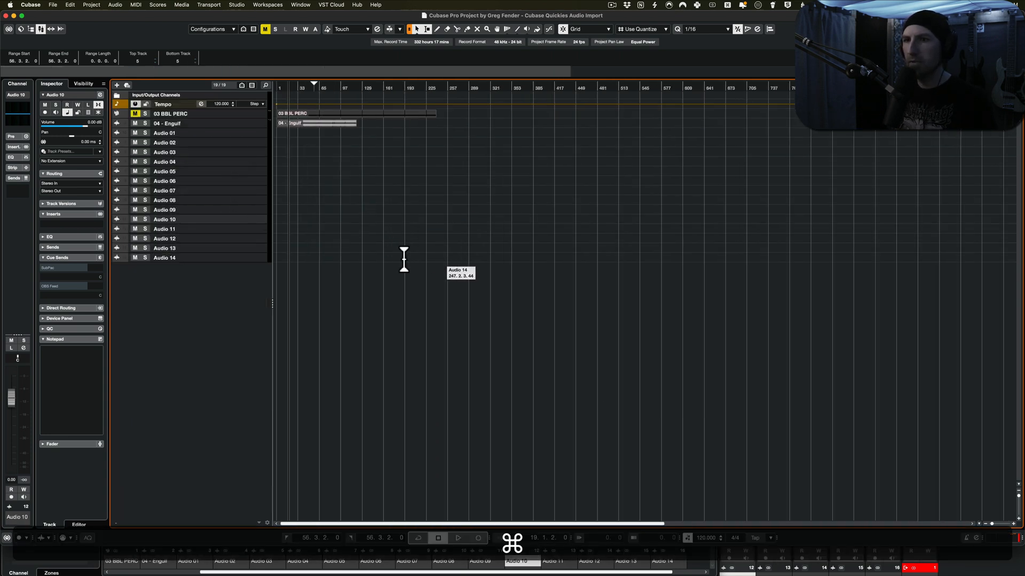
pyautogui.scroll(5, 325, 271)
pyautogui.click(265, 123)
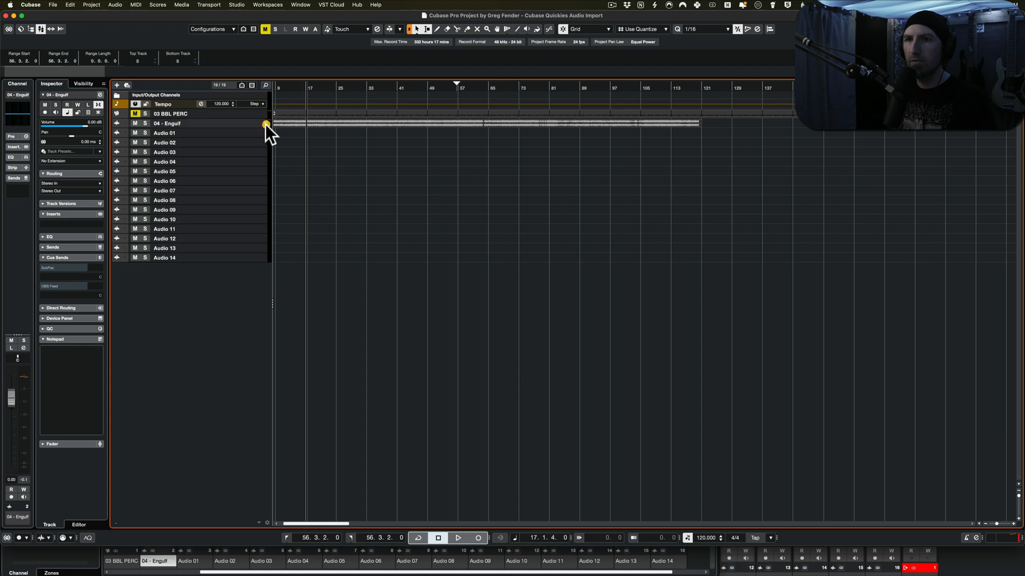
# - Enlarge the 04 - Engulf track with its event zoomed in horizontally, and magnify its waveform display vertically
pyautogui.moveTo(259, 129); pyautogui.dragTo(232, 261)
pyautogui.scroll(3, 371, 240)
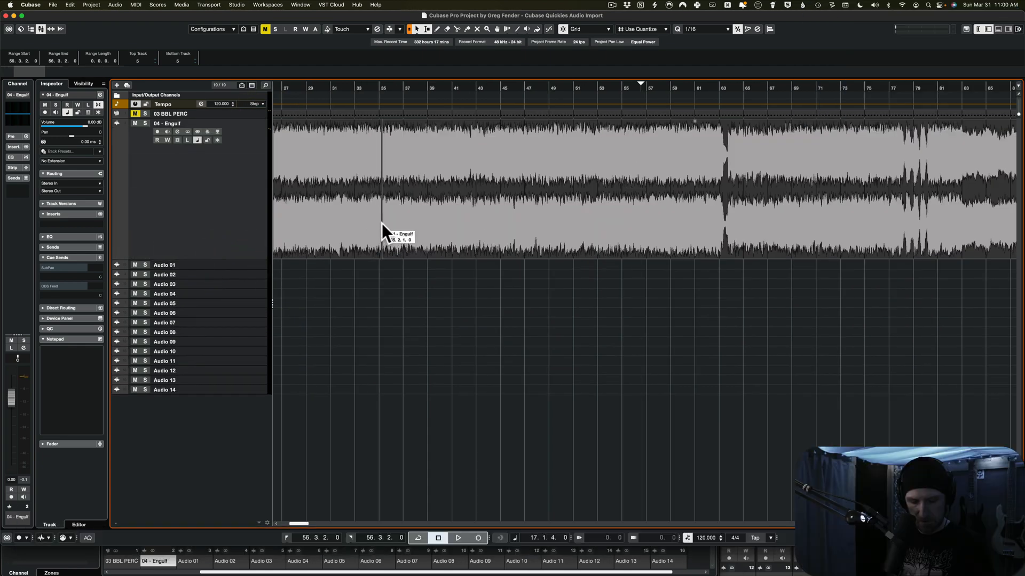
pyautogui.hotkey('alt', 'h')
pyautogui.hotkey('alt', 'g')
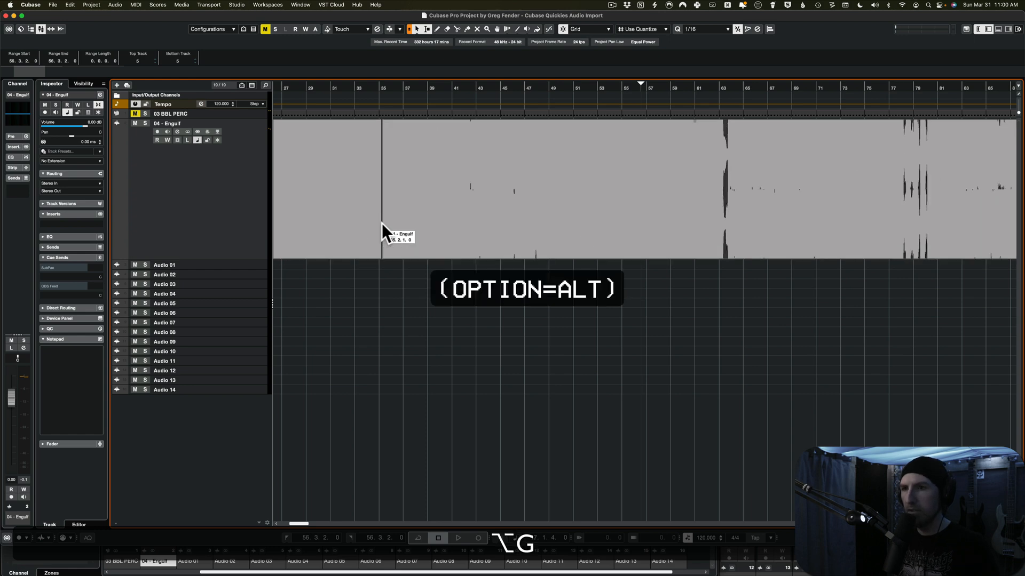
# - Alternately reduce and increase the waveform magnification on 04 - Engulf, and zoom the timeline out to show the whole event
pyautogui.hotkey('alt', 'g')
pyautogui.hotkey('alt', 'g')
pyautogui.hotkey('alt', 'h')
pyautogui.hotkey('alt', 'h')
pyautogui.hotkey('alt', 'g')
pyautogui.hotkey('alt', 'g')
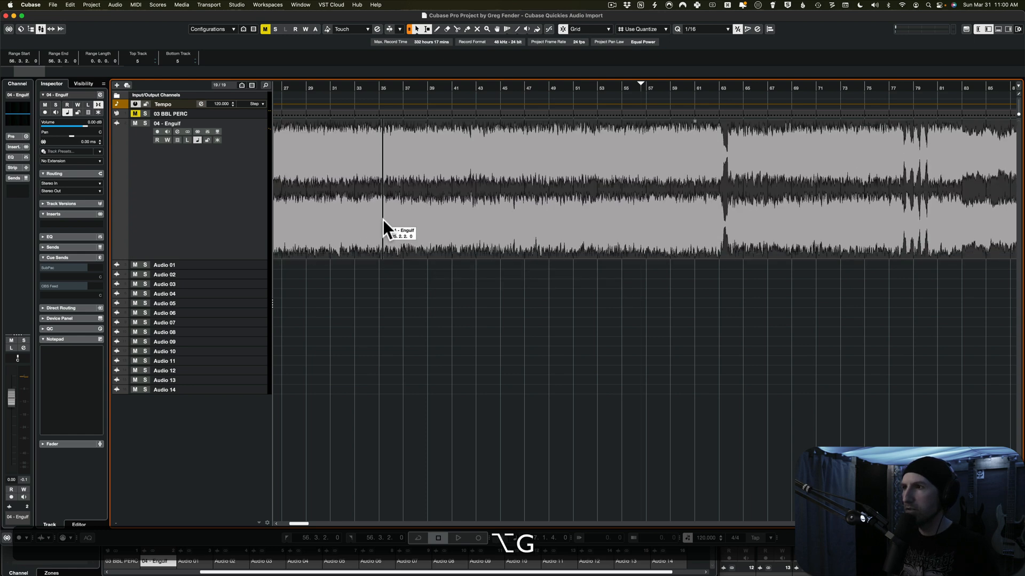
pyautogui.hotkey('alt', 'h')
pyautogui.hotkey('alt', 'h')
pyautogui.hotkey('alt', 'g')
pyautogui.hotkey('alt', 'g')
pyautogui.hotkey('alt', 'g')
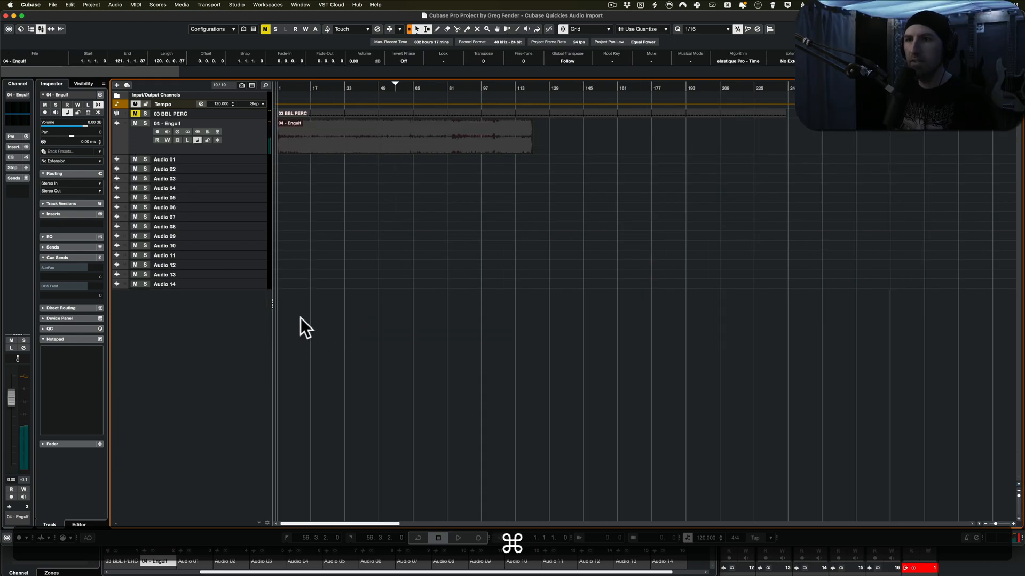
pyautogui.scroll(2, 300, 318)
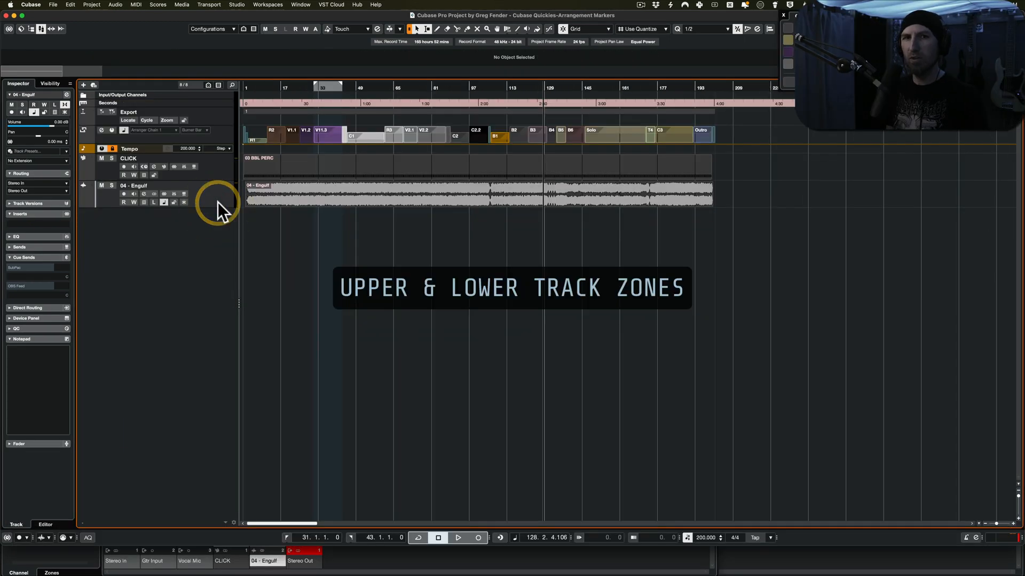
# - In the Arrangement Markers project, enlarge the 04 - Engulf track and draw range selections over the event's end and the empty space beyond
pyautogui.moveTo(219, 207); pyautogui.dragTo(207, 295)
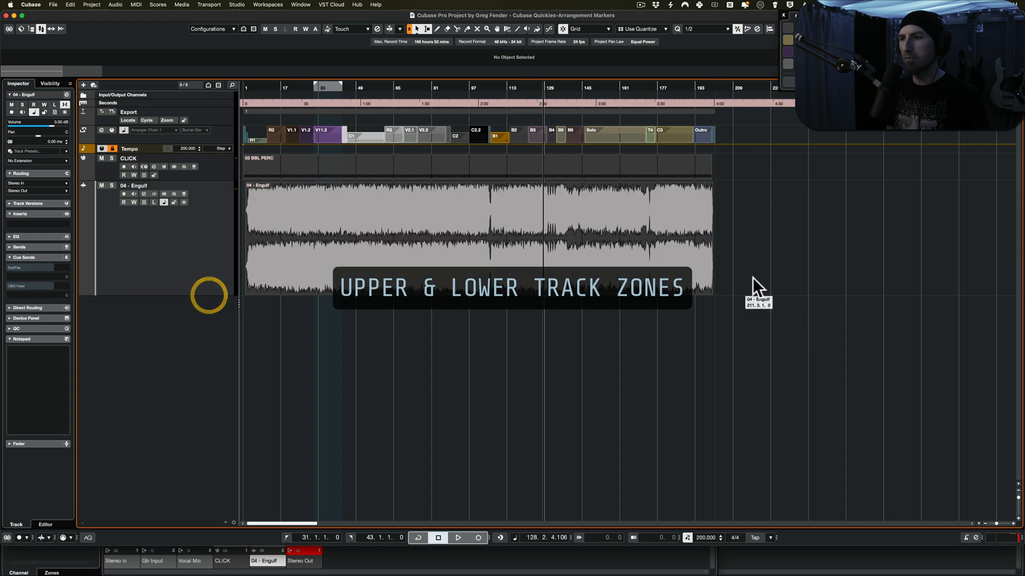
pyautogui.click(739, 264)
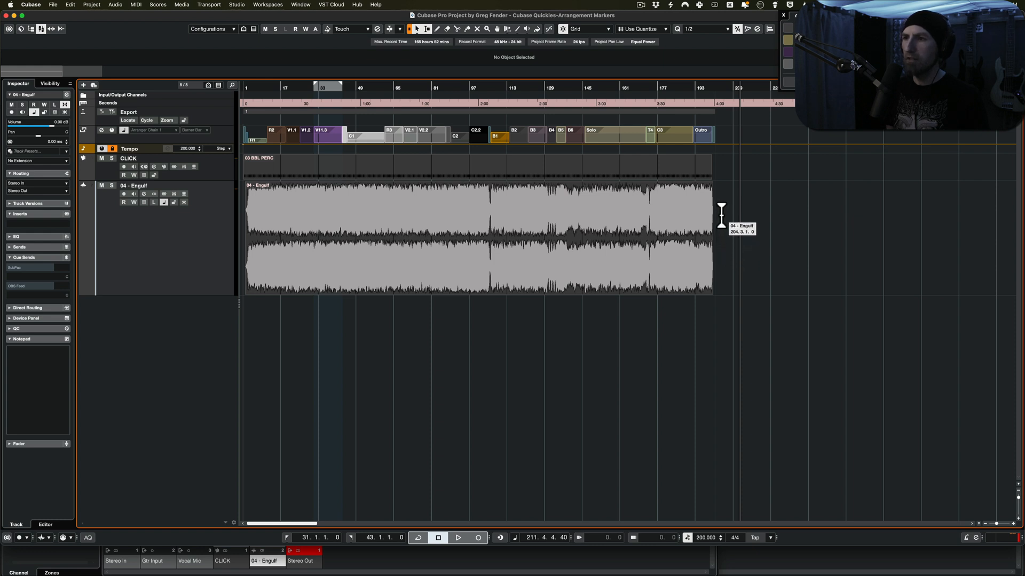
pyautogui.moveTo(721, 216); pyautogui.dragTo(889, 202)
pyautogui.moveTo(825, 208); pyautogui.dragTo(741, 214)
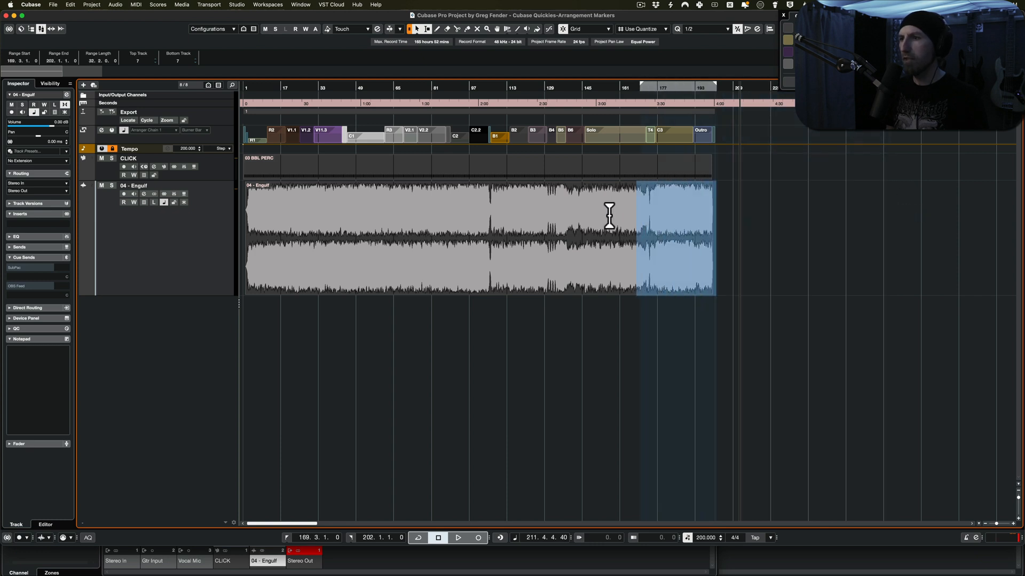
pyautogui.moveTo(609, 216); pyautogui.dragTo(761, 206)
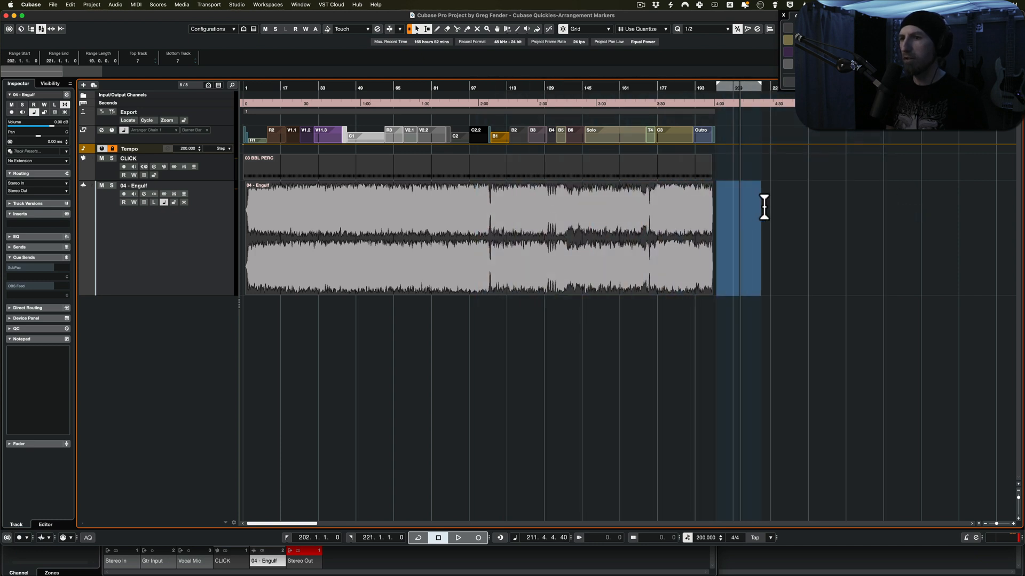
pyautogui.click(901, 196)
# - Select the range from bar 147 to bar 295 on the 04 - Engulf track, delete it and undo the deletion
pyautogui.moveTo(935, 196); pyautogui.dragTo(586, 209)
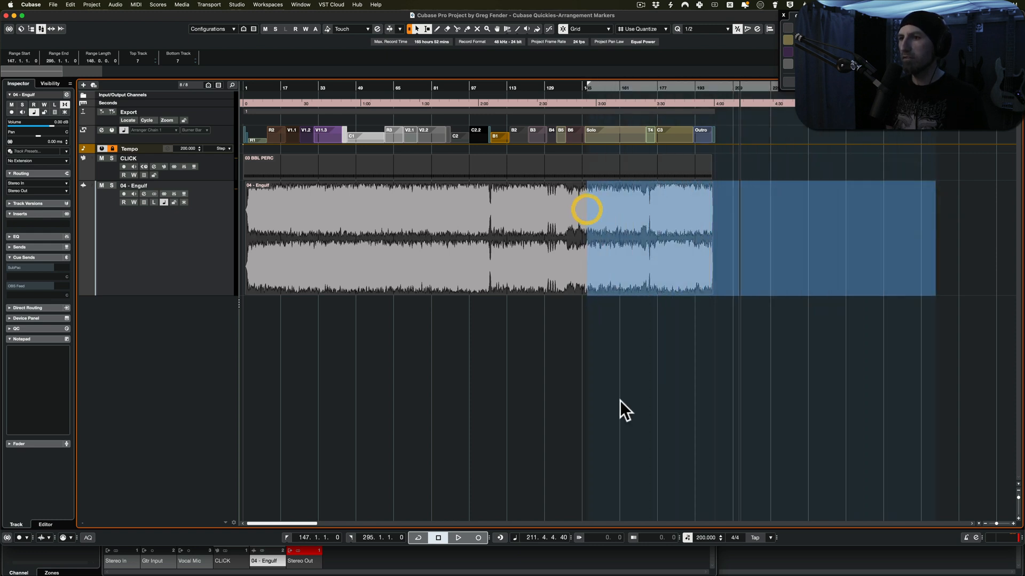
pyautogui.press('ctrl+shift+super+d')
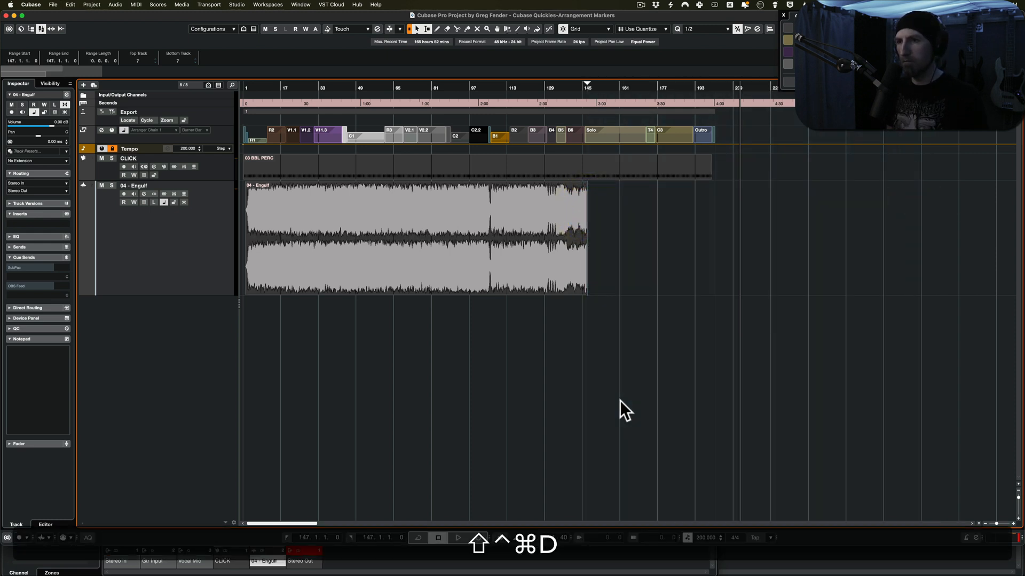
pyautogui.press('super+z')
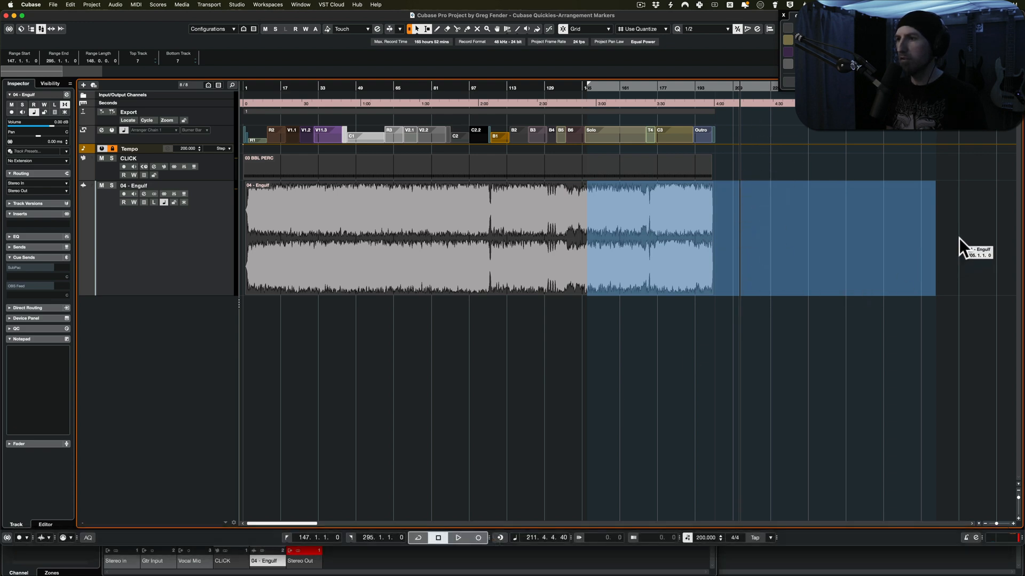
# - Clear the range selection, and select the whole 04 - Engulf event starting from the lower half of its track
pyautogui.click(959, 238)
pyautogui.moveTo(769, 273); pyautogui.dragTo(857, 257)
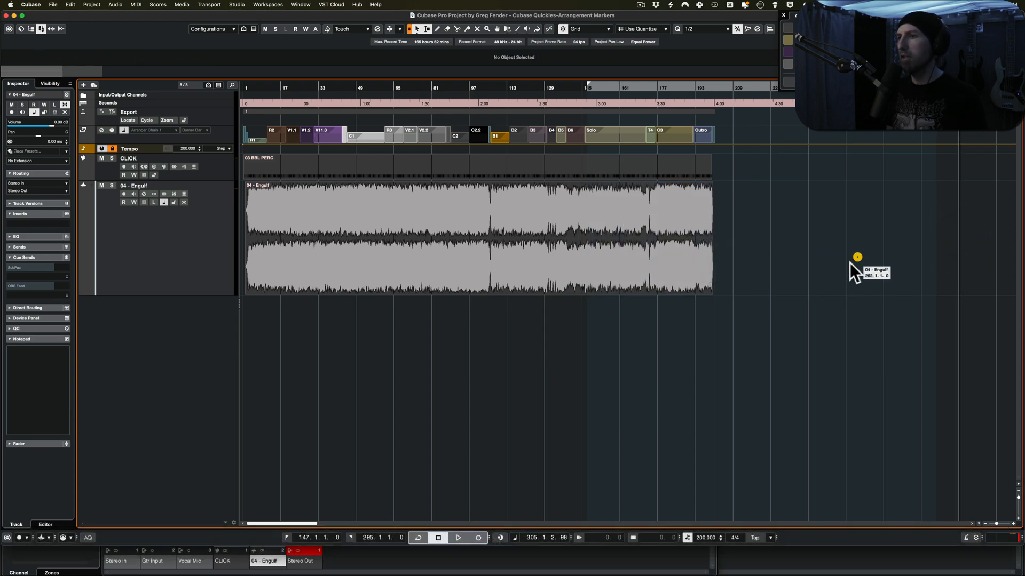
pyautogui.click(739, 273)
pyautogui.moveTo(738, 273); pyautogui.dragTo(681, 216)
pyautogui.click(715, 268)
pyautogui.click(681, 209)
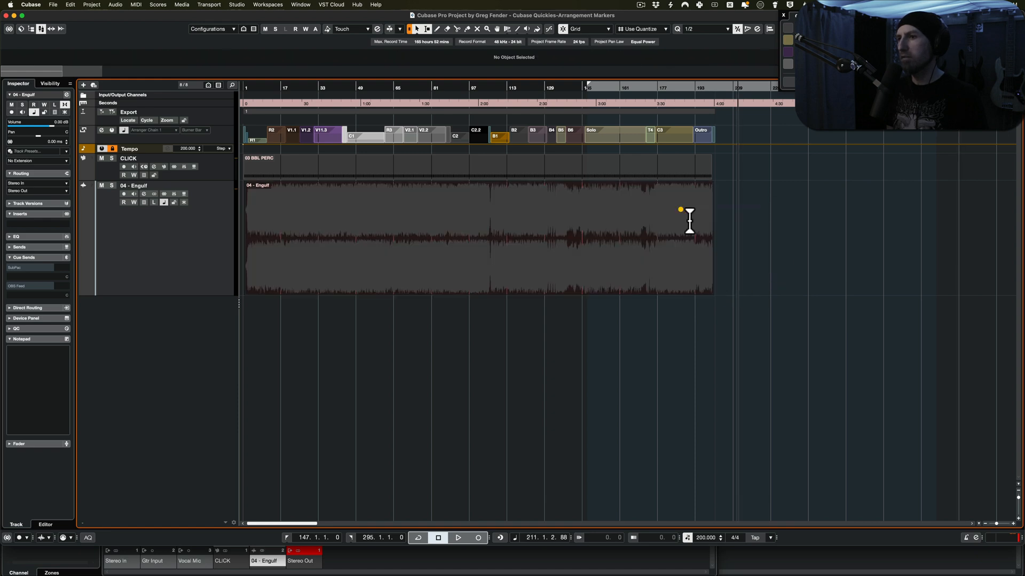
pyautogui.click(790, 271)
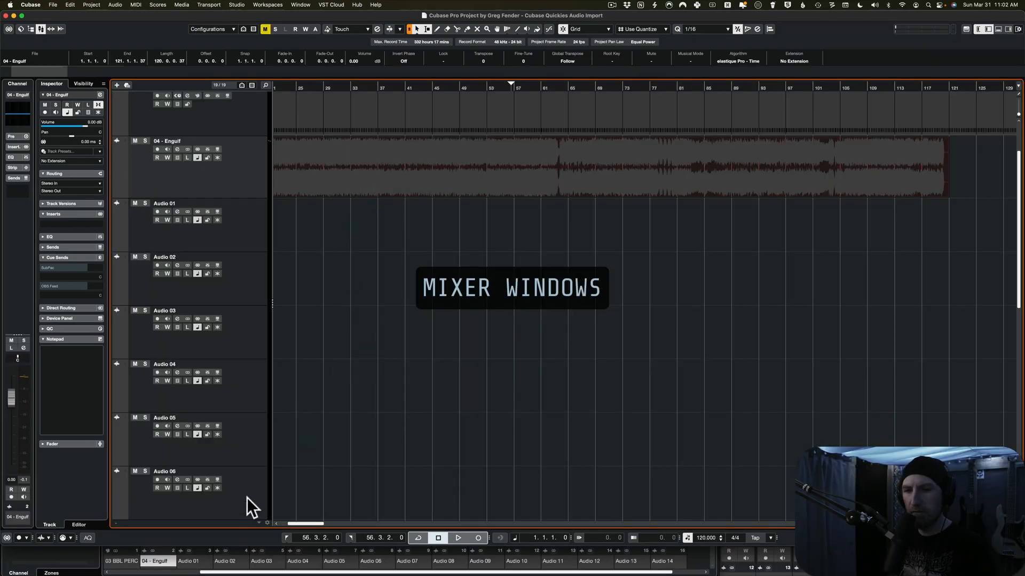
# - In the Audio Import project, open the MixConsole and MixConsole 2 windows and return to the project window
pyautogui.press('F3')
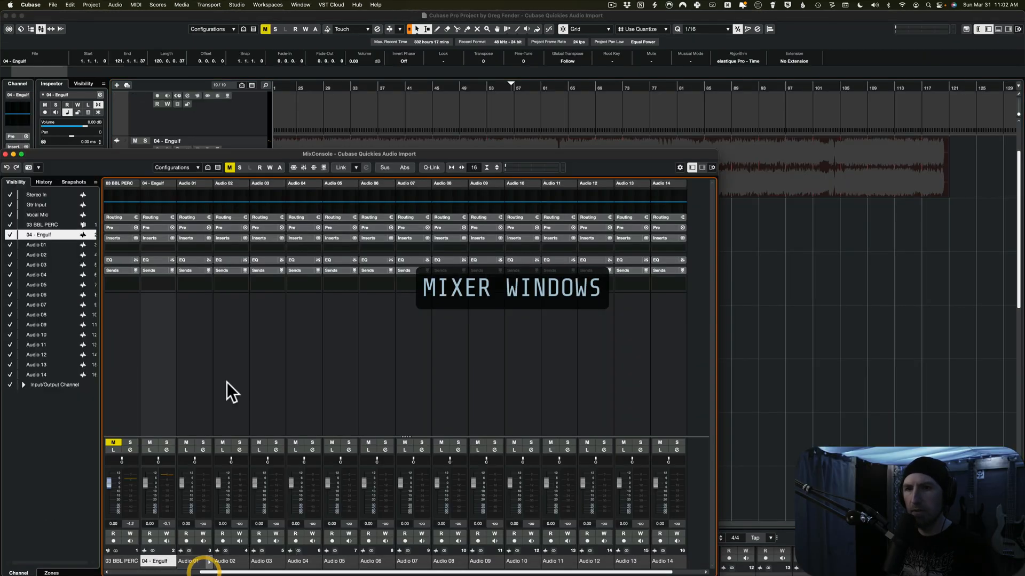
pyautogui.press('super+F3')
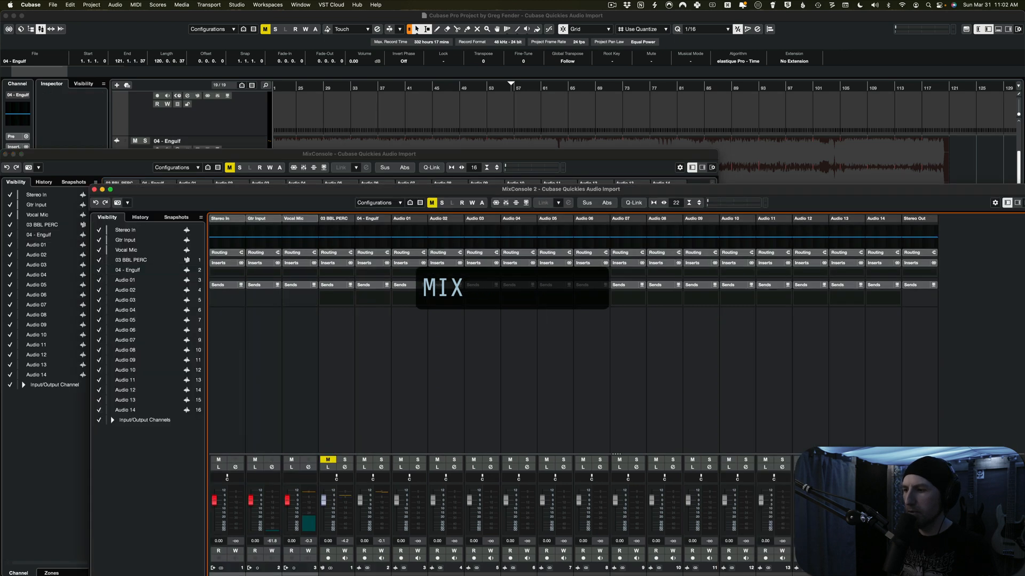
pyautogui.click(268, 149)
pyautogui.click(231, 13)
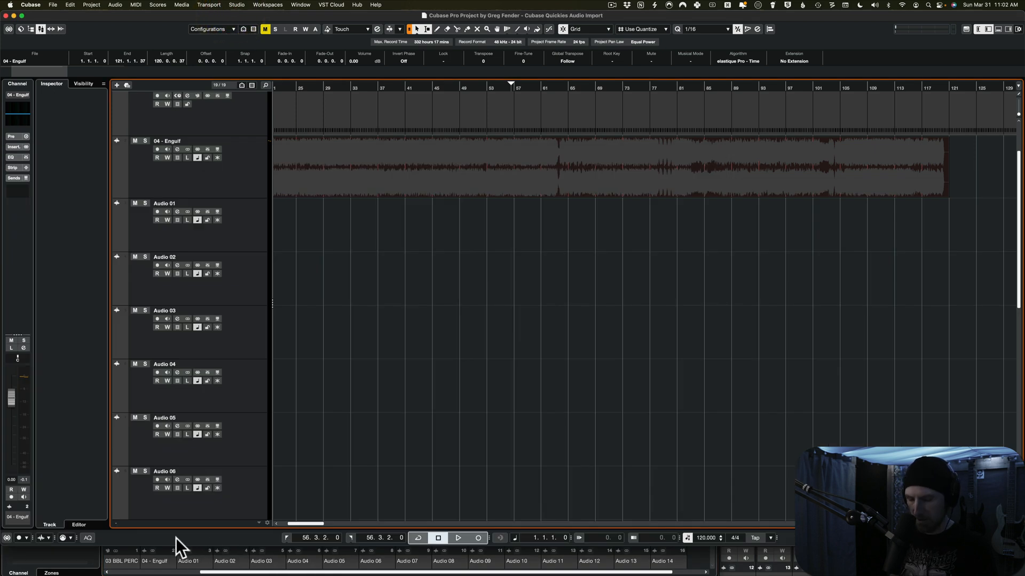
# - Display the mixer in the lower zone and in turn as the separate MixConsole and MixConsole 2 windows, ending in the project window
pyautogui.press('alt')
pyautogui.hotkey('alt', 'F3')
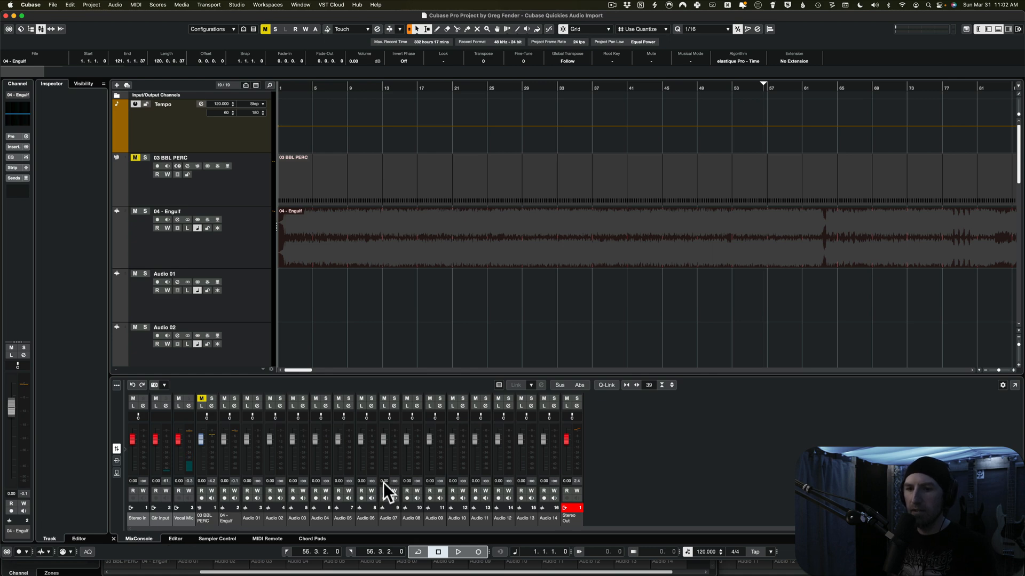
pyautogui.hotkey('alt', '2')
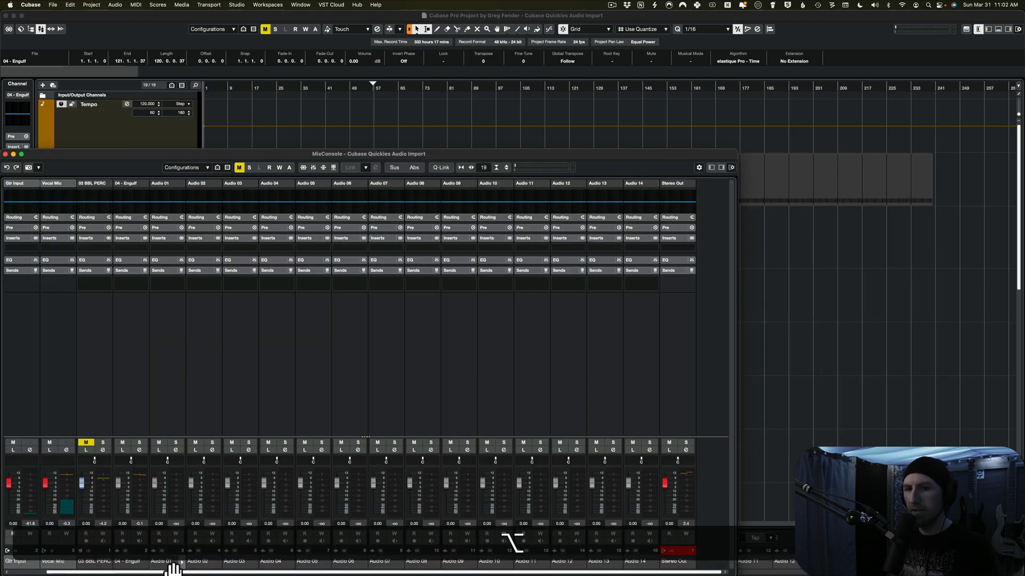
pyautogui.hotkey('alt', '3')
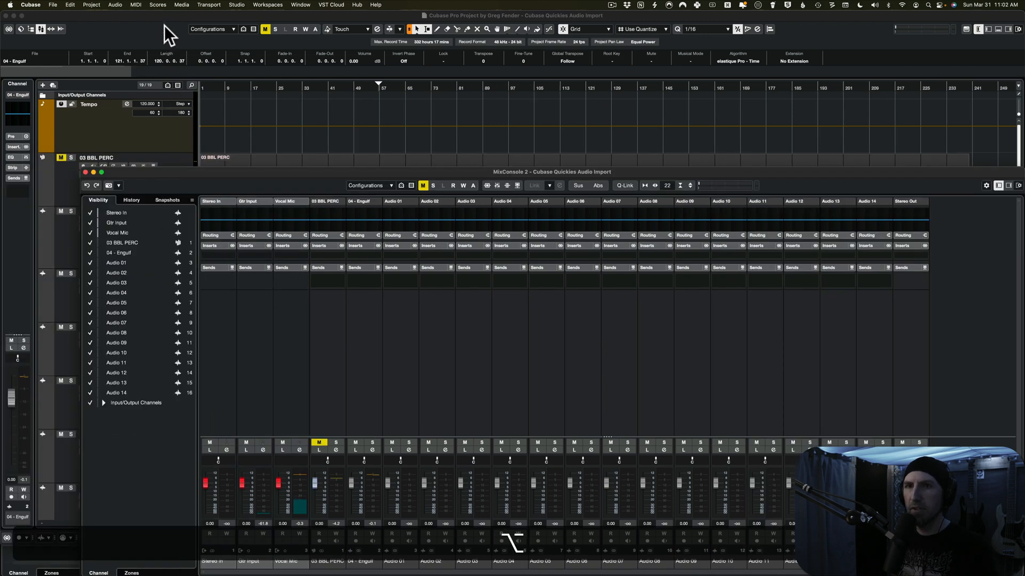
pyautogui.hotkey('alt', '3')
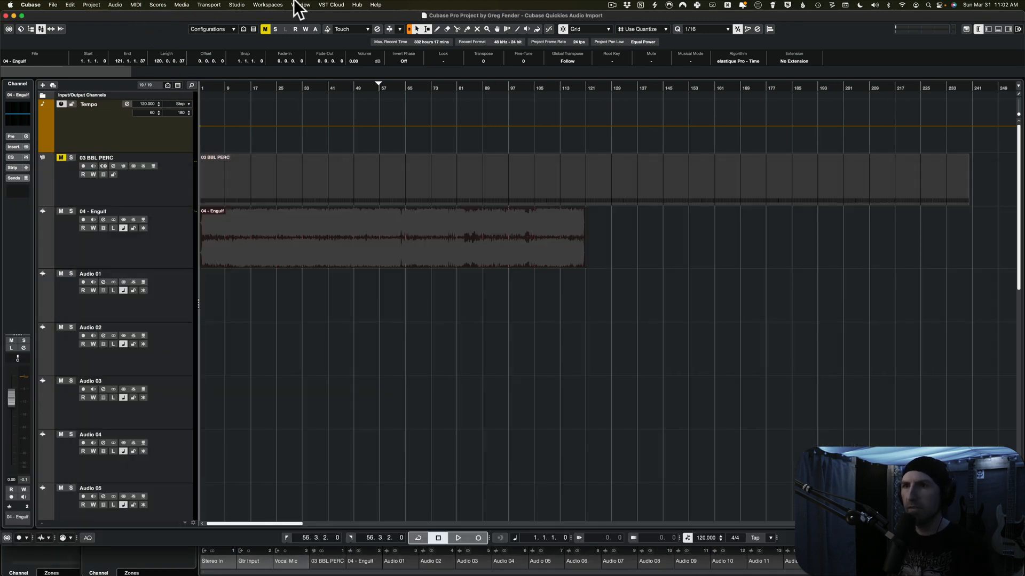
pyautogui.click(237, 6)
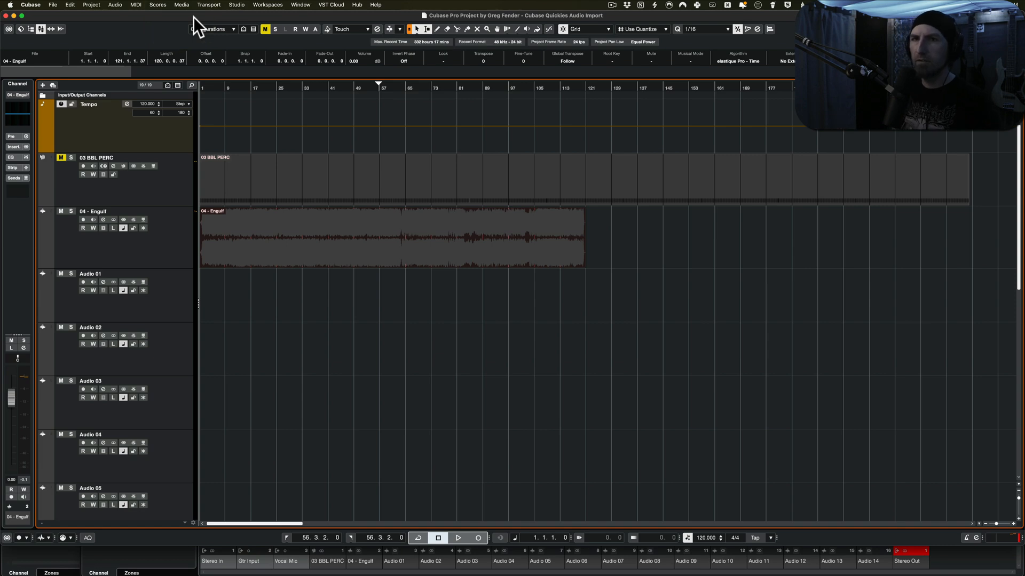
# - Bring MixConsole 2 to the front, and open the dialog for adding a configuration without adding one
pyautogui.click(187, 555)
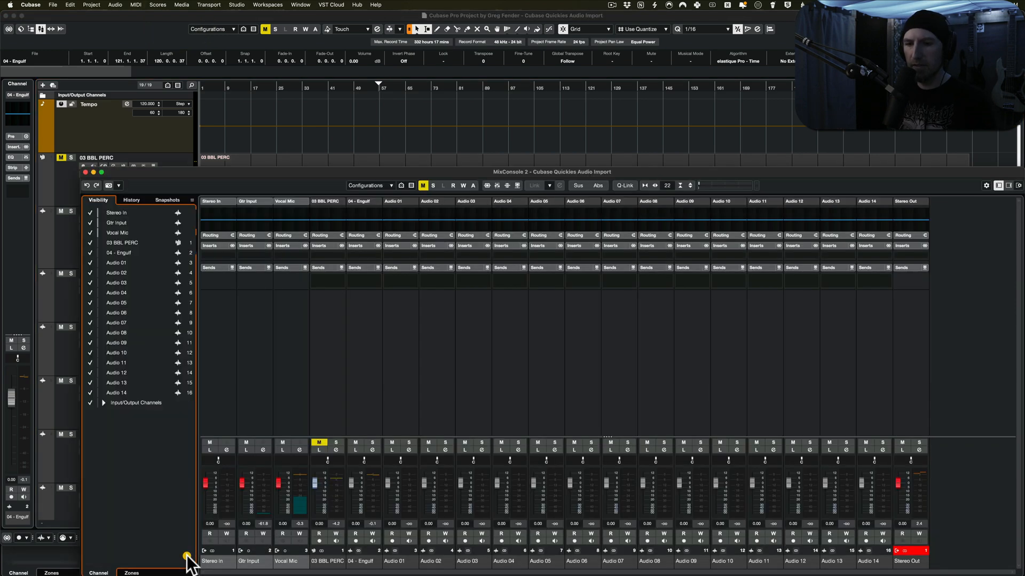
pyautogui.click(382, 188)
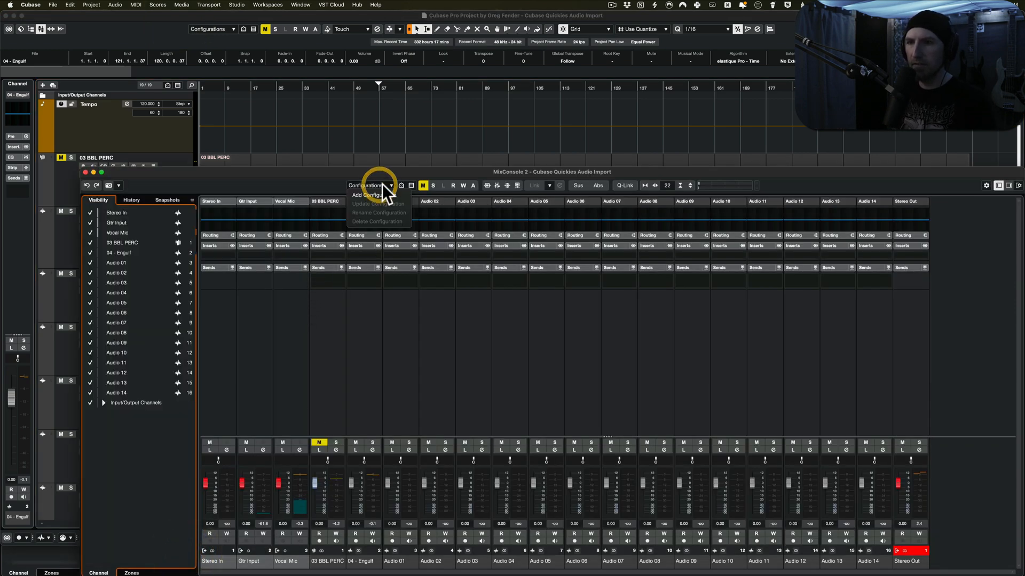
pyautogui.click(383, 195)
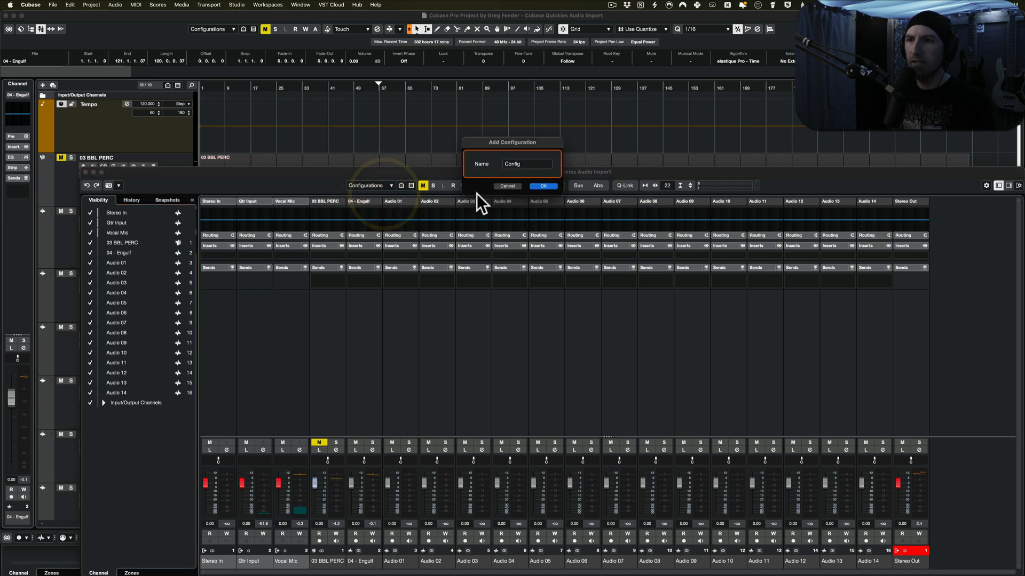
pyautogui.click(508, 186)
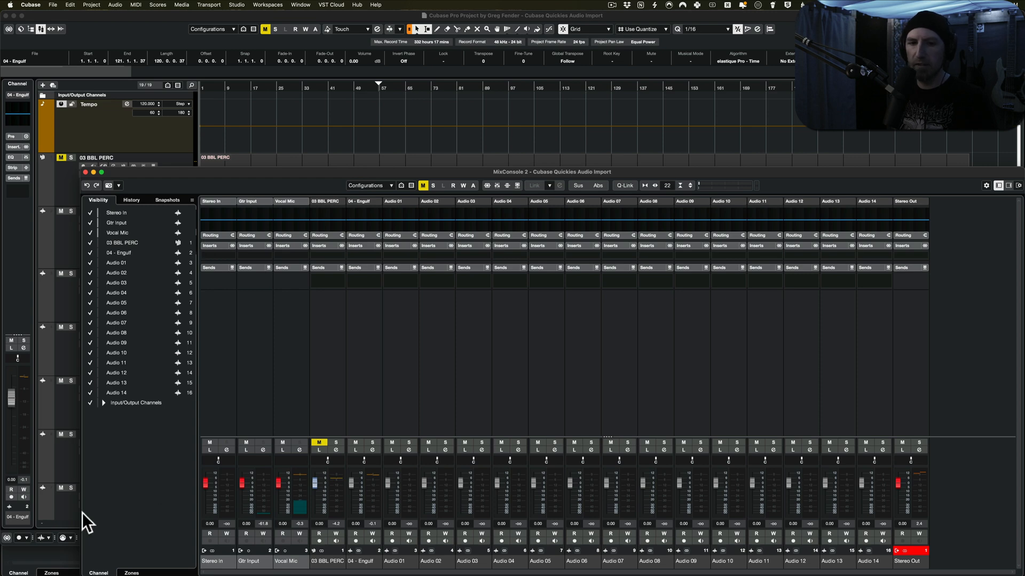
# - Switch between the project, MixConsole and MixConsole 2 windows by bringing each to the front, and finish in the project window
pyautogui.click(268, 10)
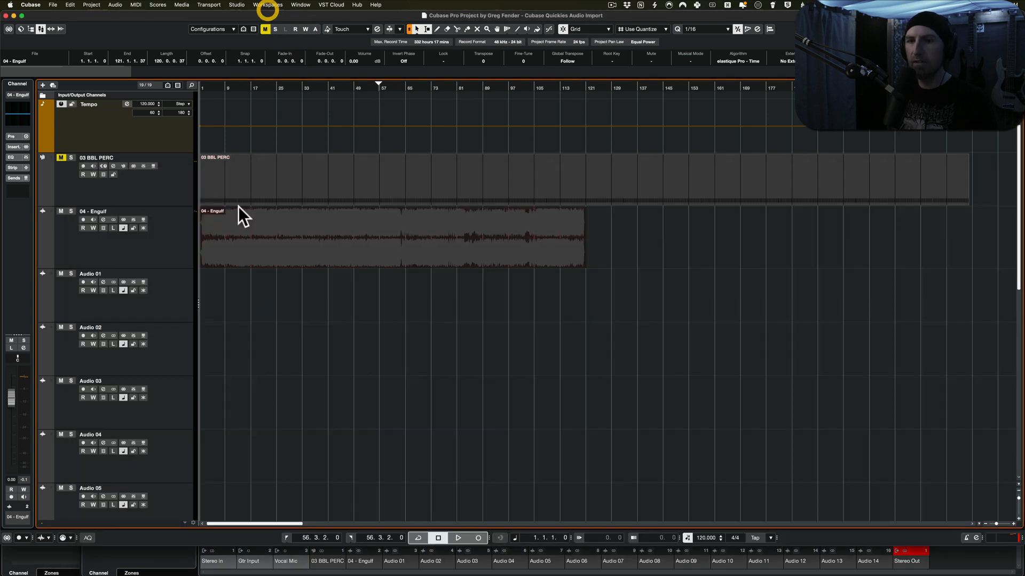
pyautogui.click(64, 558)
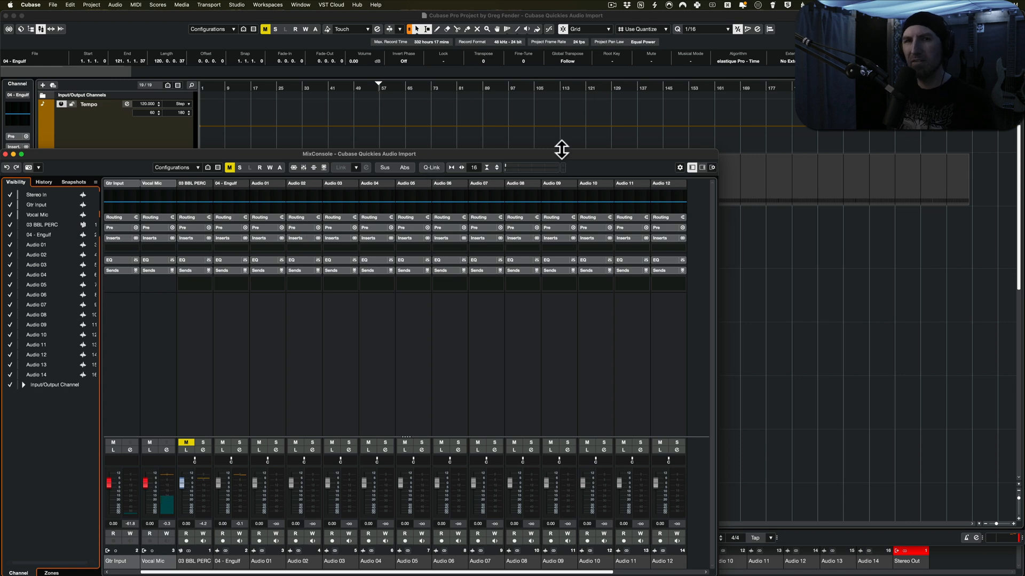
pyautogui.click(951, 560)
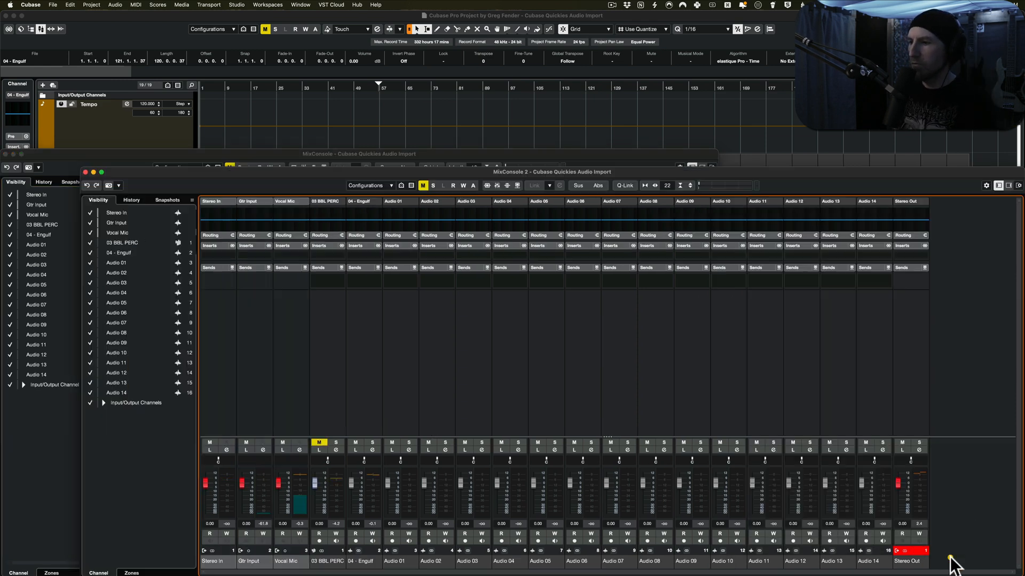
pyautogui.click(49, 491)
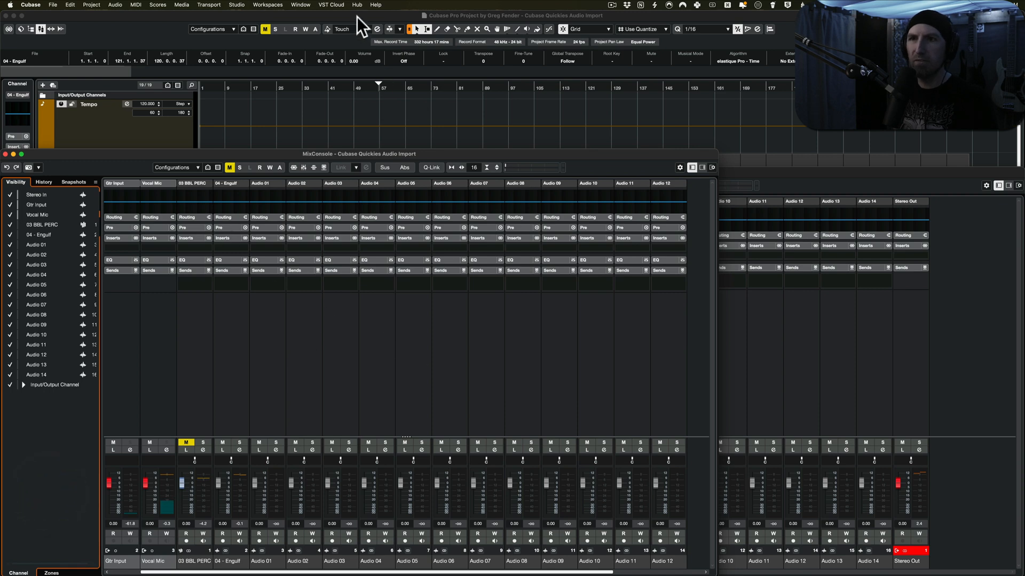
pyautogui.press('F3')
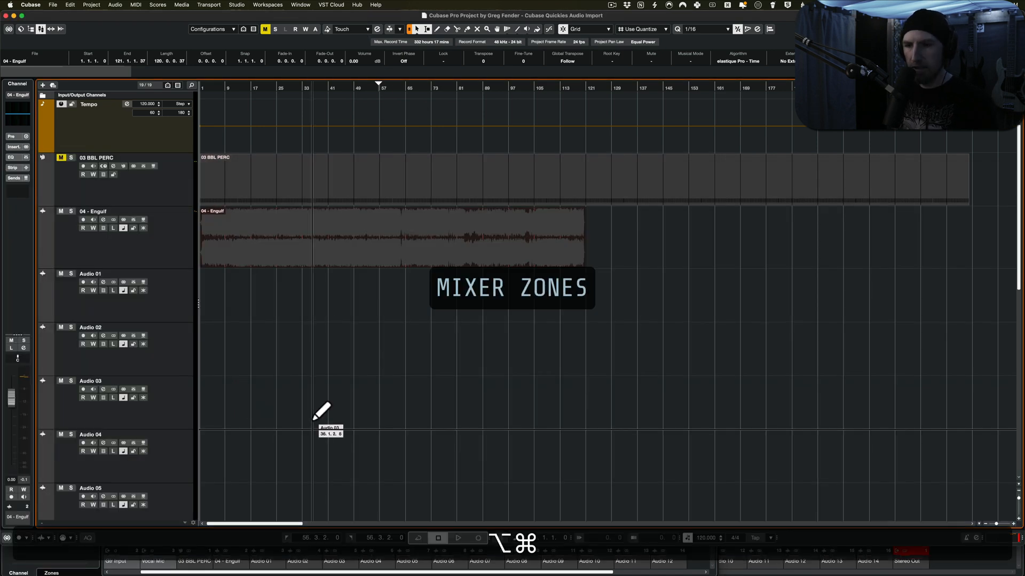
# - Show the MixConsole in the project's lower zone, and the left zone with its track Visibility list
pyautogui.press('alt+super+e')
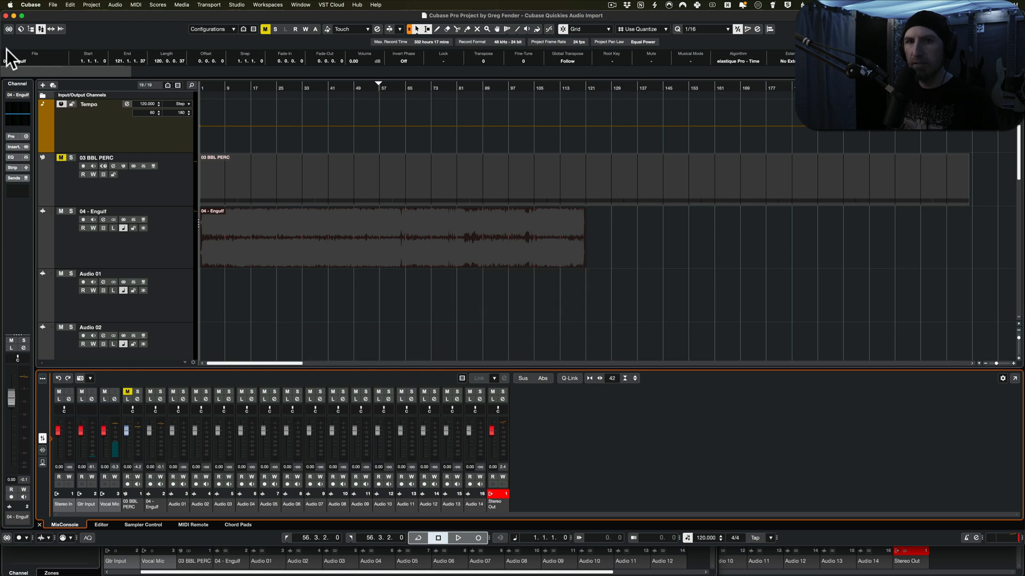
pyautogui.press('alt+super+l')
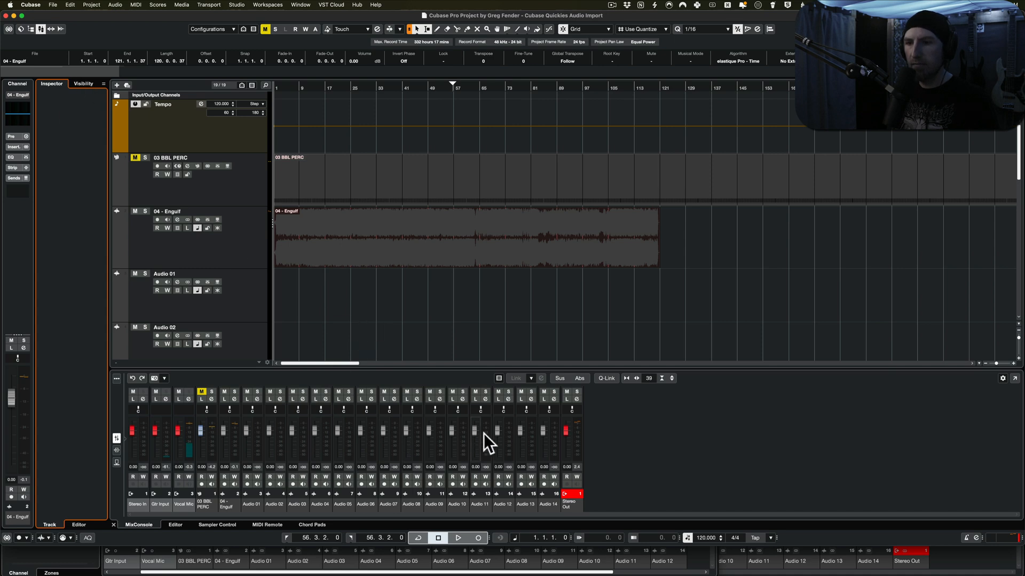
pyautogui.click(75, 81)
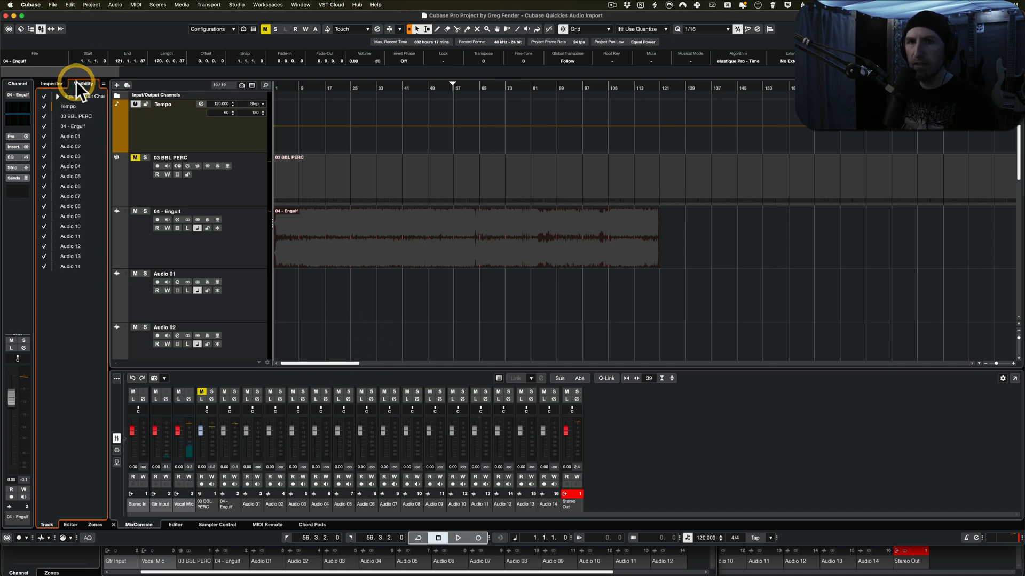
# - Switch between the Inspector and the track Visibility list, hide and restore the Channel section, and finish on the Visibility list
pyautogui.click(56, 82)
pyautogui.click(976, 28)
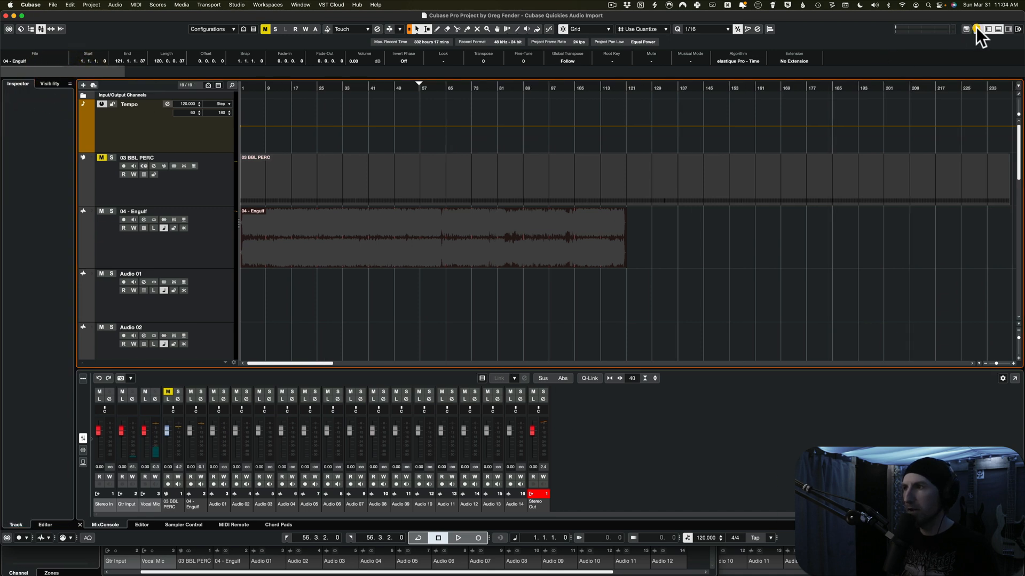
pyautogui.click(975, 28)
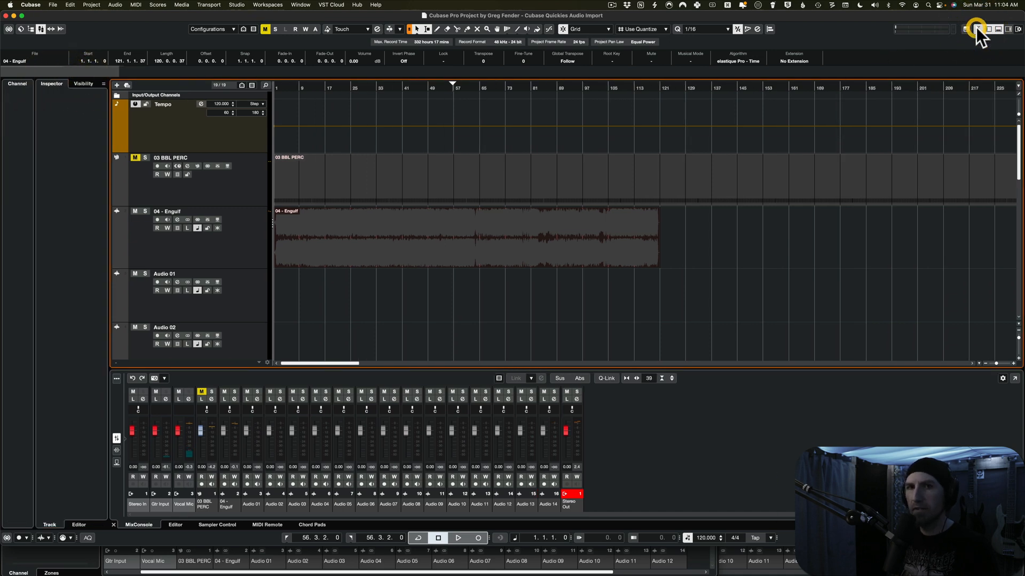
pyautogui.click(83, 84)
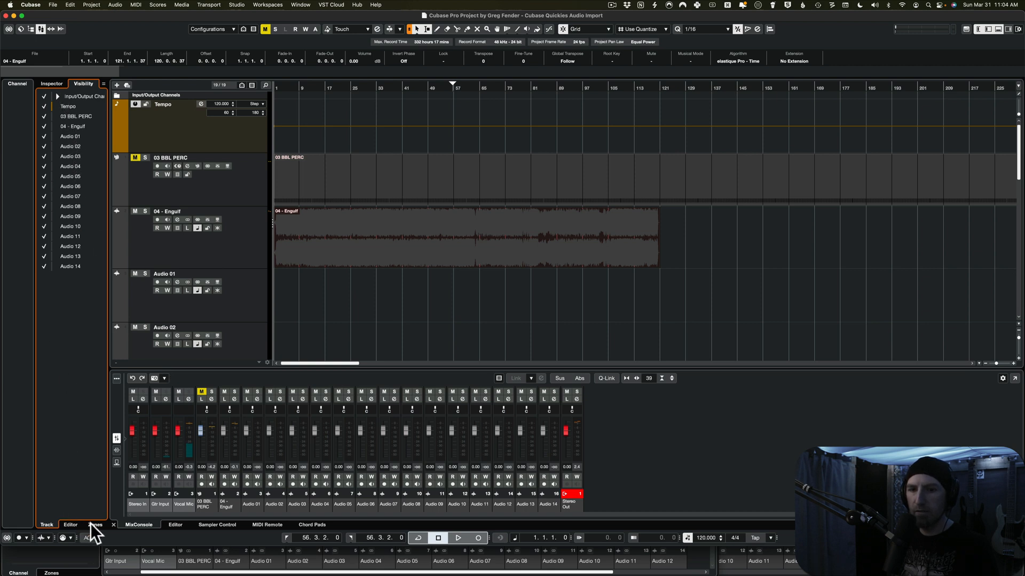
pyautogui.click(45, 82)
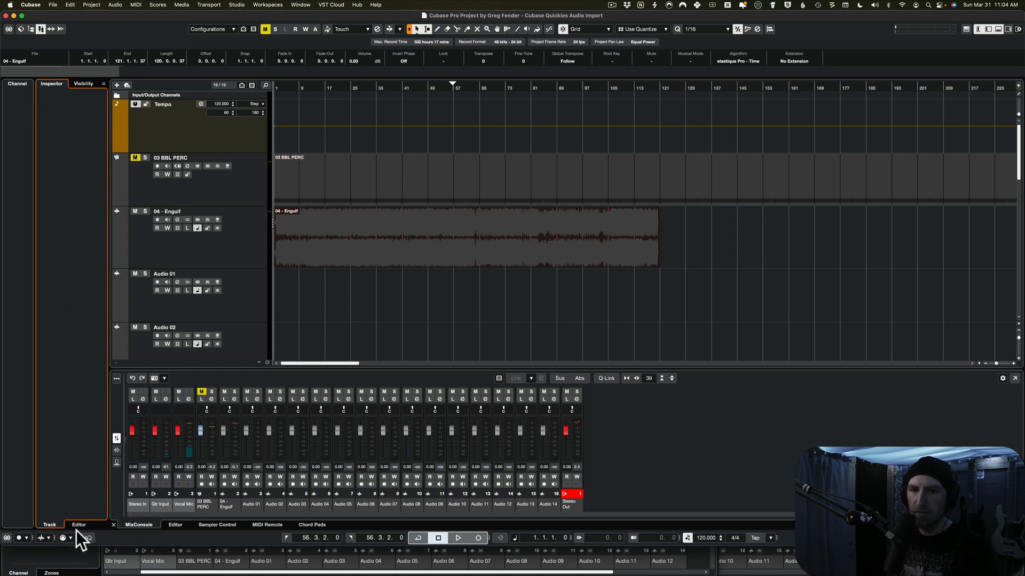
pyautogui.click(91, 82)
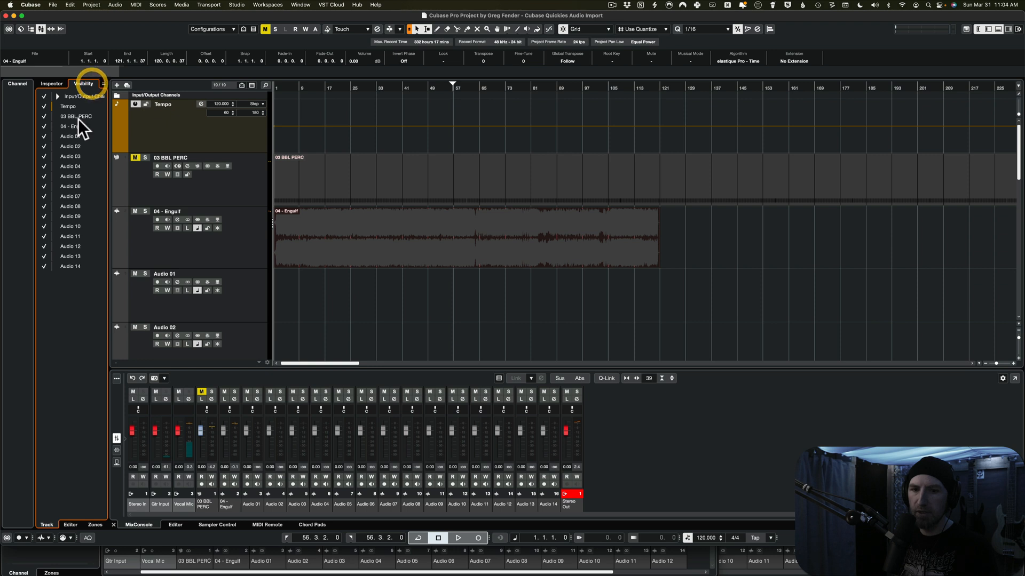
# - In the Zones list, assign Stereo In, Gtr Input, Vocal Mic and 03 BBL PERC to the mixer's left zone, and Audio 14 to its right zone
pyautogui.click(95, 527)
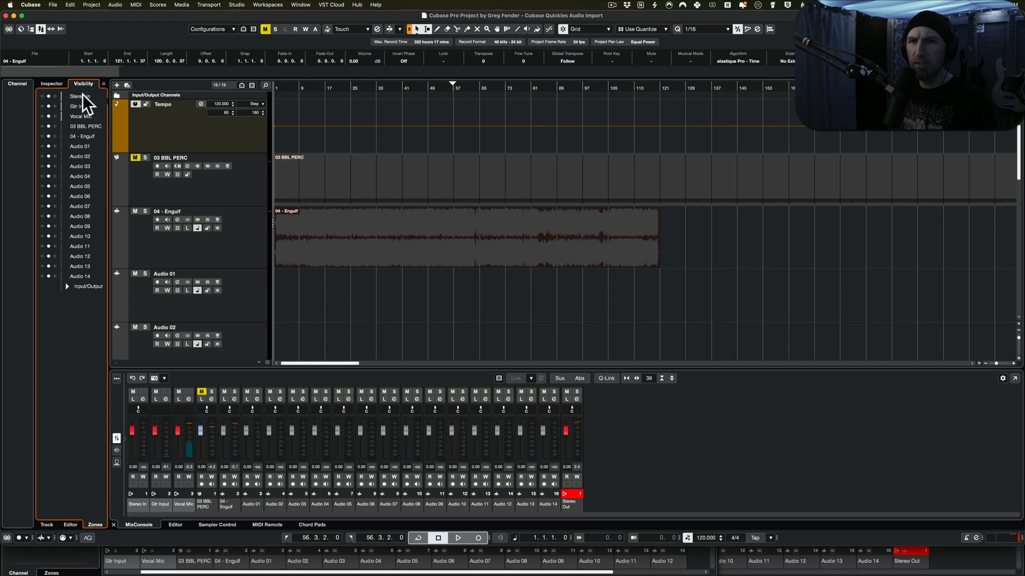
pyautogui.click(43, 96)
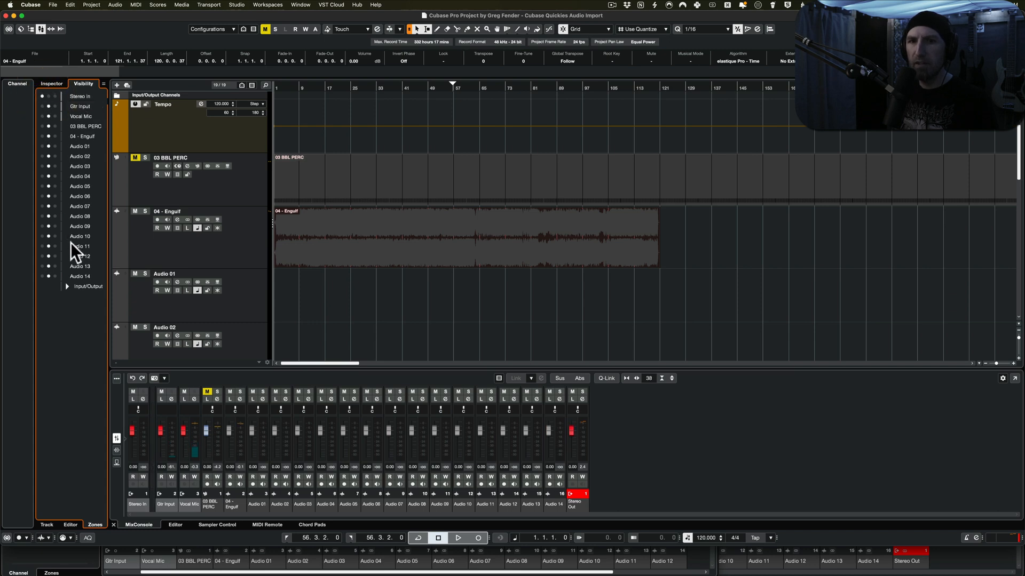
pyautogui.click(55, 276)
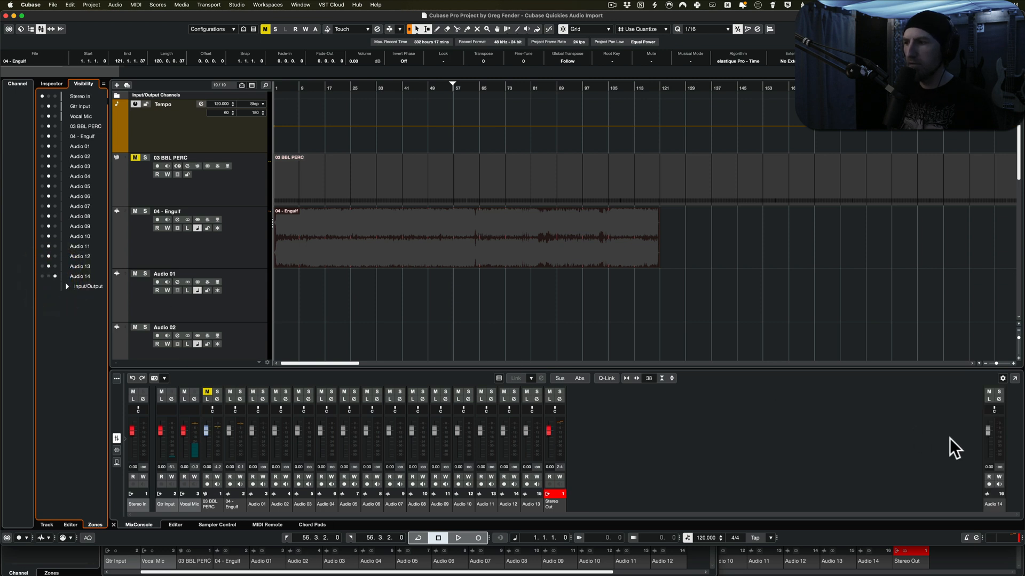
pyautogui.click(42, 106)
pyautogui.click(42, 116)
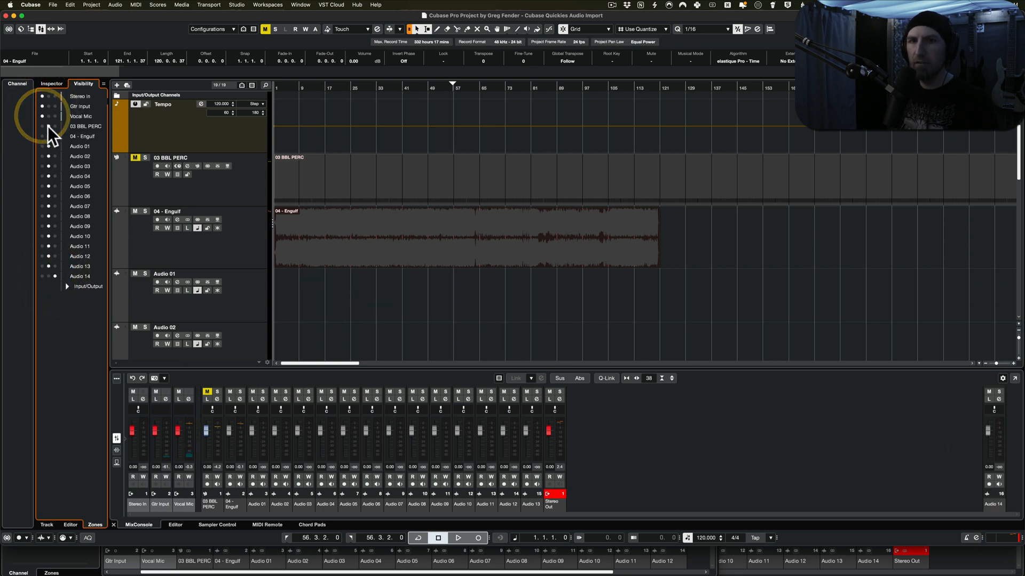
pyautogui.click(42, 126)
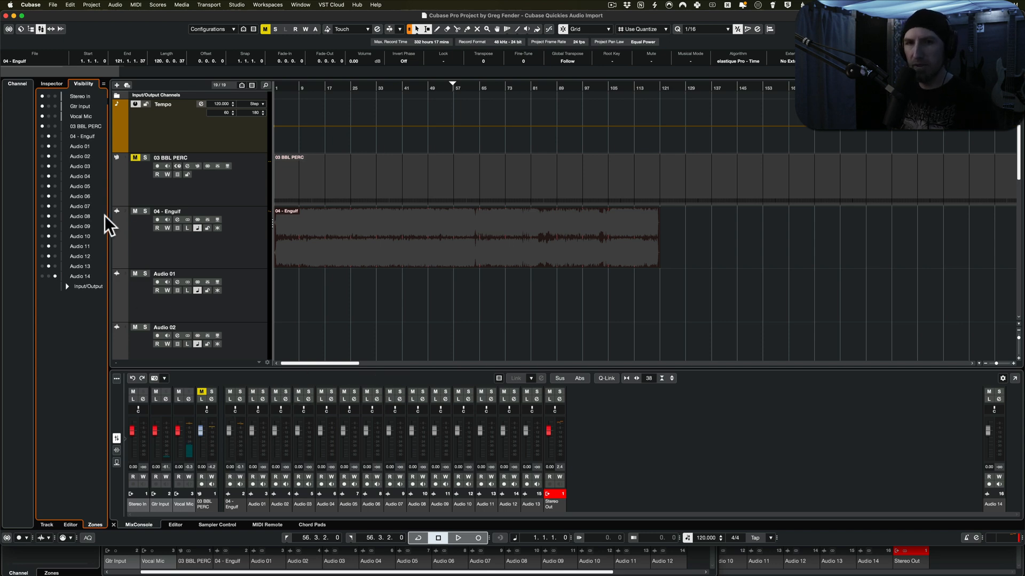
# - Look through the track list and the lower-zone MixConsole's middle channels in both directions, comparing them with the channels assigned to the side zones
pyautogui.scroll(-3, 251, 271)
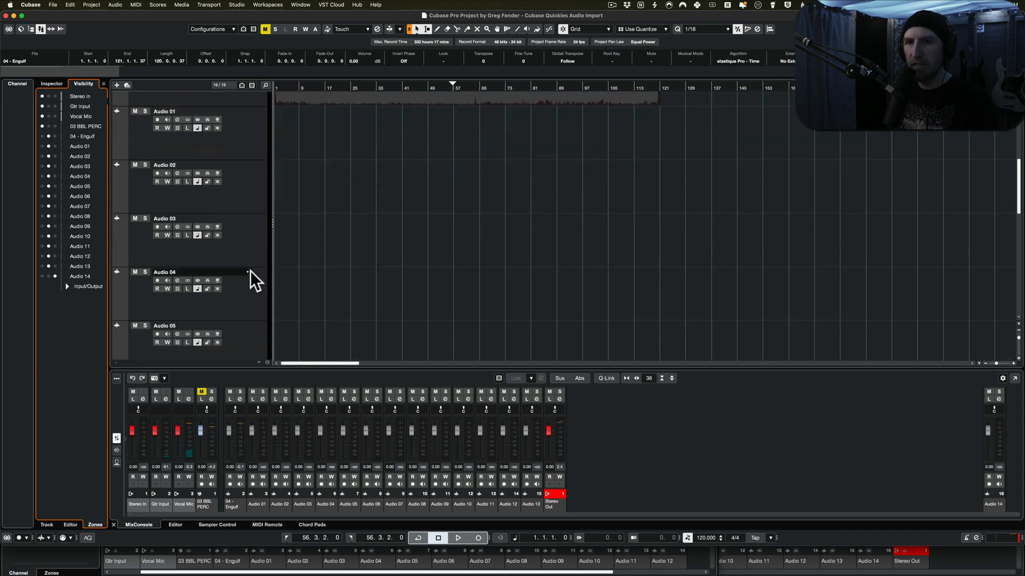
pyautogui.scroll(-10, 251, 270)
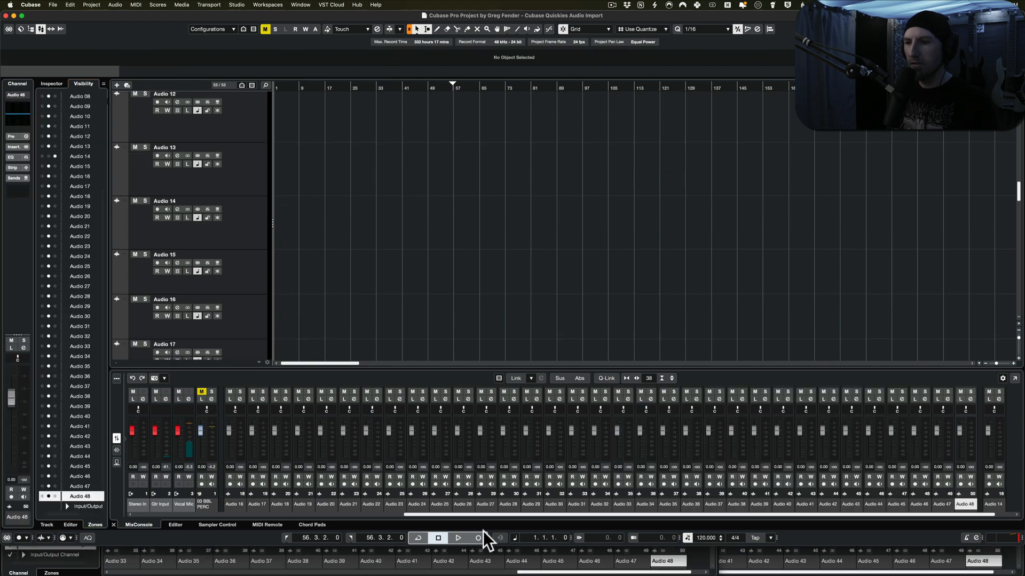
pyautogui.hscroll(-3, 534, 519)
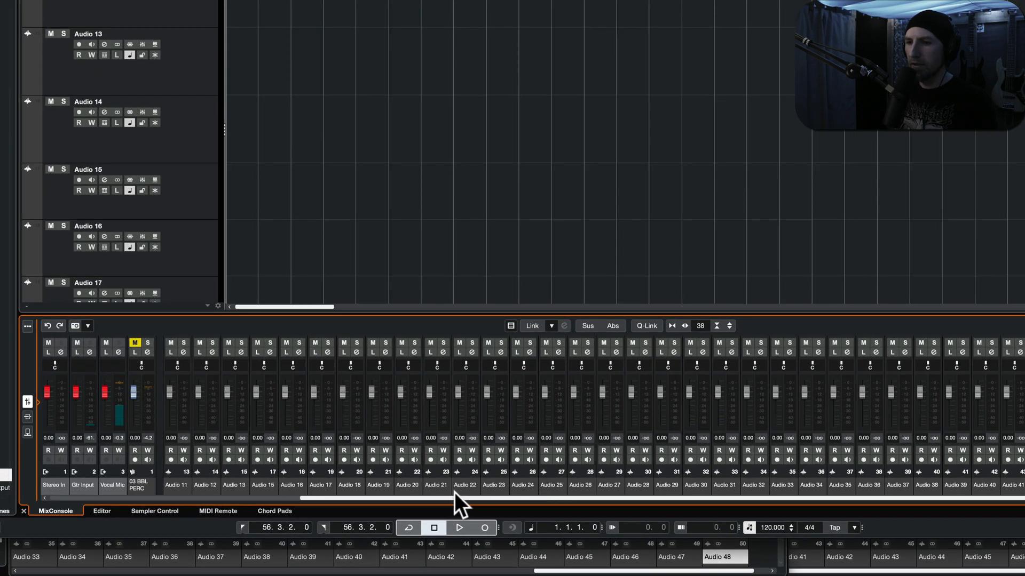
pyautogui.moveTo(454, 494); pyautogui.dragTo(246, 483)
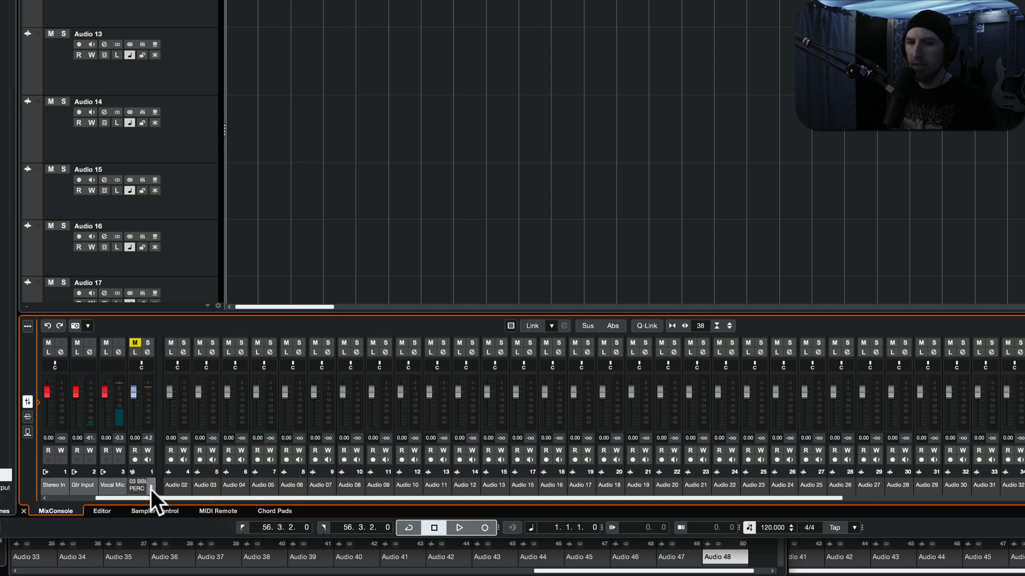
pyautogui.moveTo(155, 497); pyautogui.dragTo(432, 499)
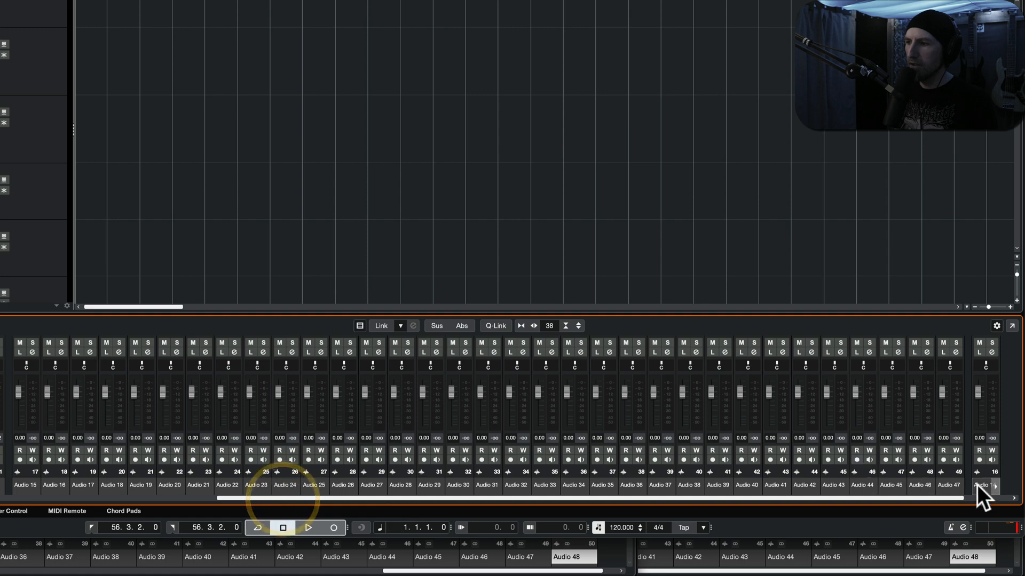
pyautogui.moveTo(943, 496); pyautogui.dragTo(571, 475)
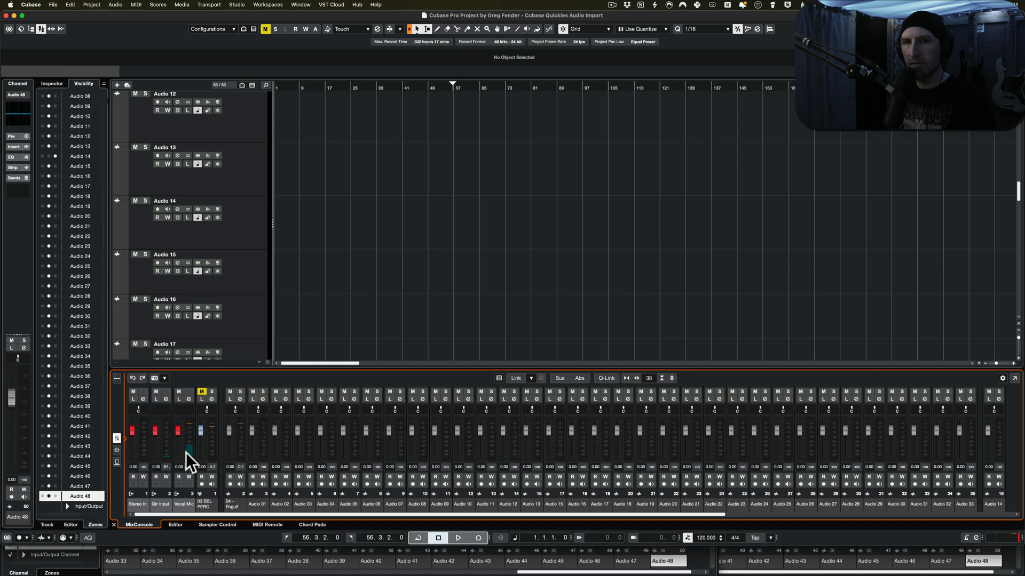
pyautogui.moveTo(239, 513); pyautogui.dragTo(281, 504)
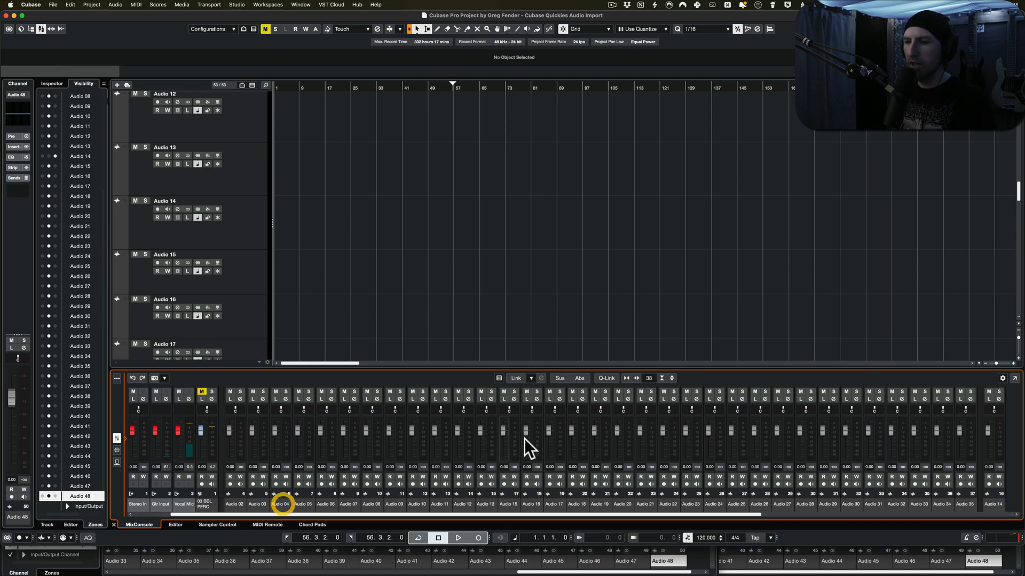
# - Select the Audio 16, Audio 14 and Audio 13 tracks in turn to locate their mixer channels, and finish with Audio 16 selected
pyautogui.click(249, 308)
pyautogui.click(250, 232)
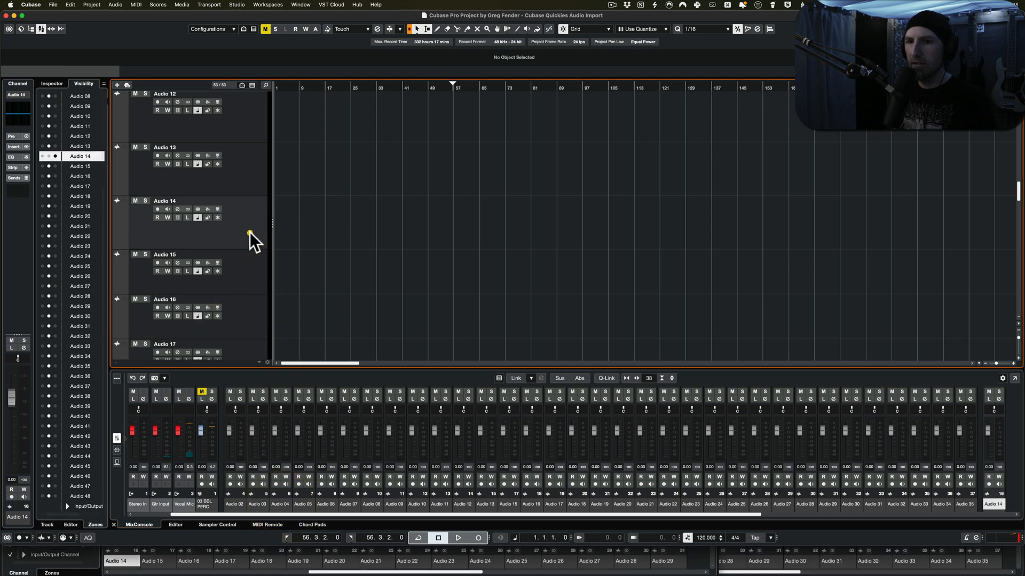
pyautogui.click(262, 176)
pyautogui.click(253, 303)
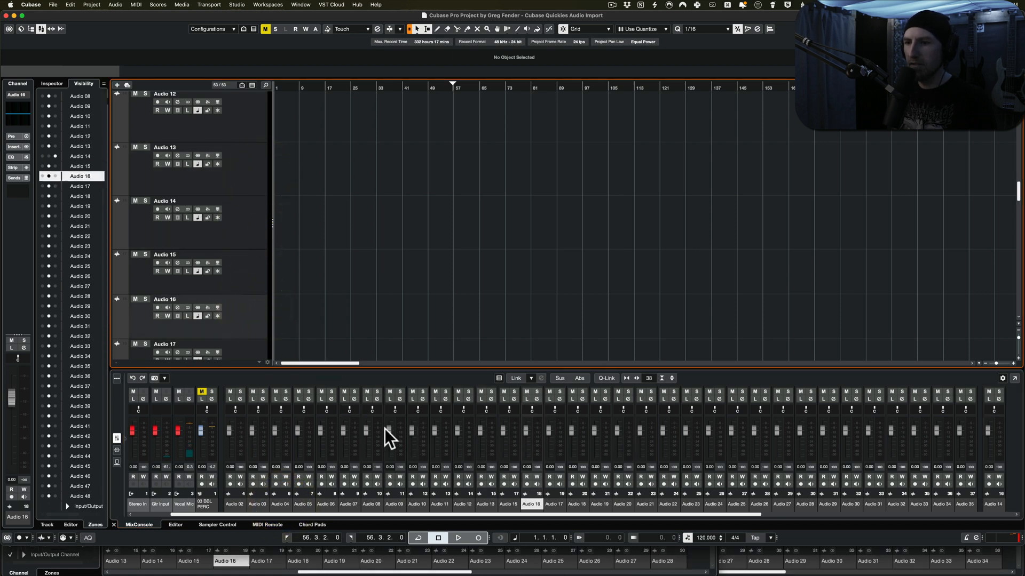